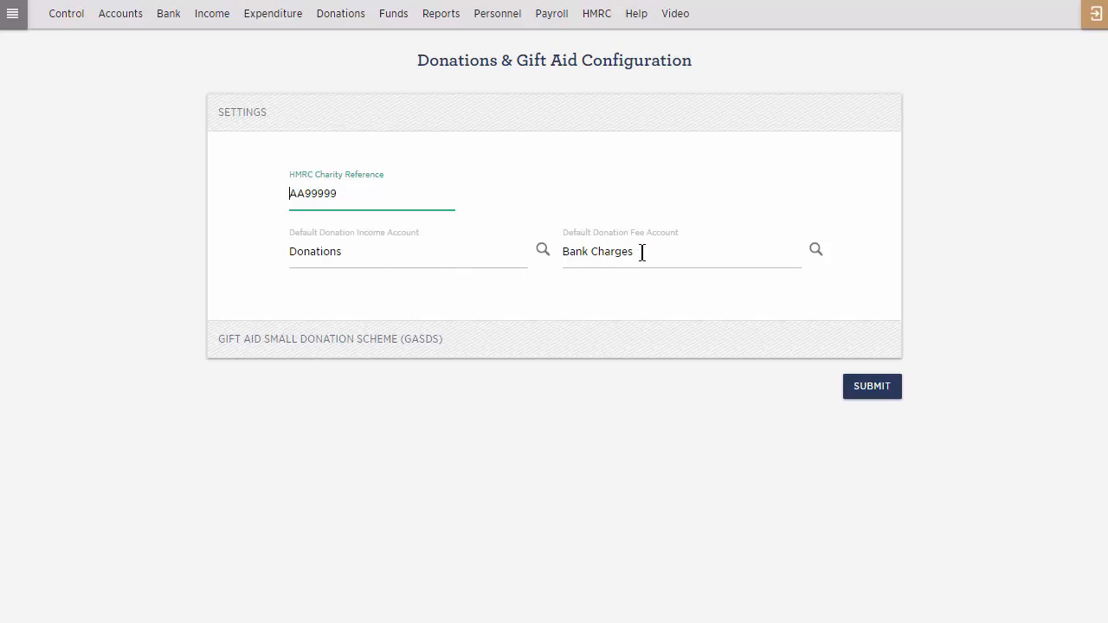
# Review the Gift Aid Small Donation Scheme settings and check the locked .NON-GASDS pseudo-donor in the donors list
pyautogui.click(489, 346)
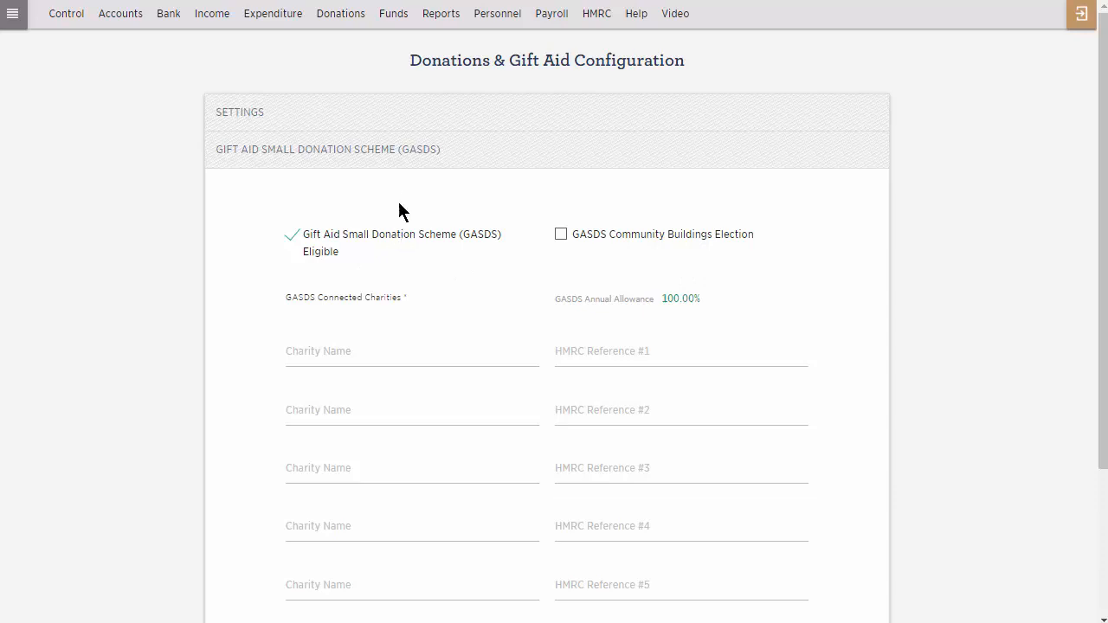
pyautogui.click(339, 18)
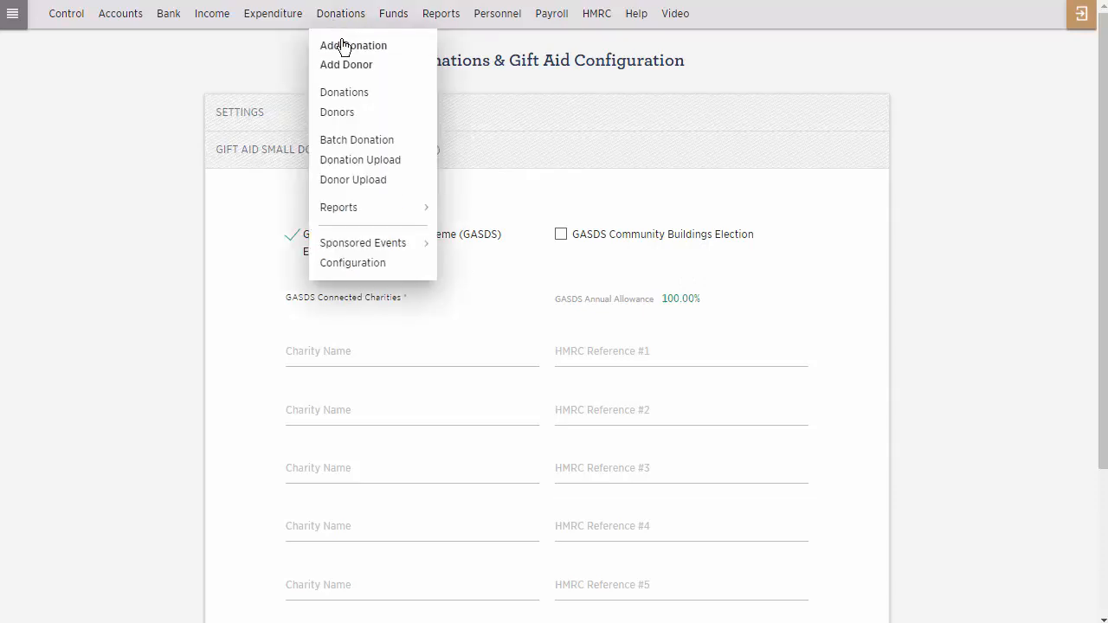
pyautogui.click(363, 114)
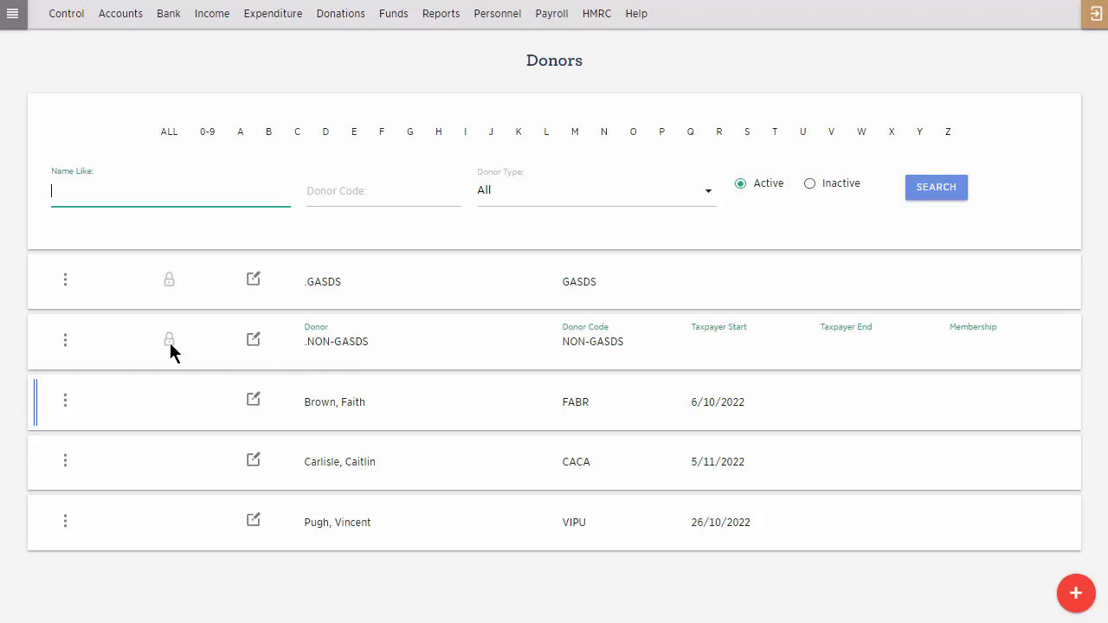
pyautogui.moveTo(170, 344)
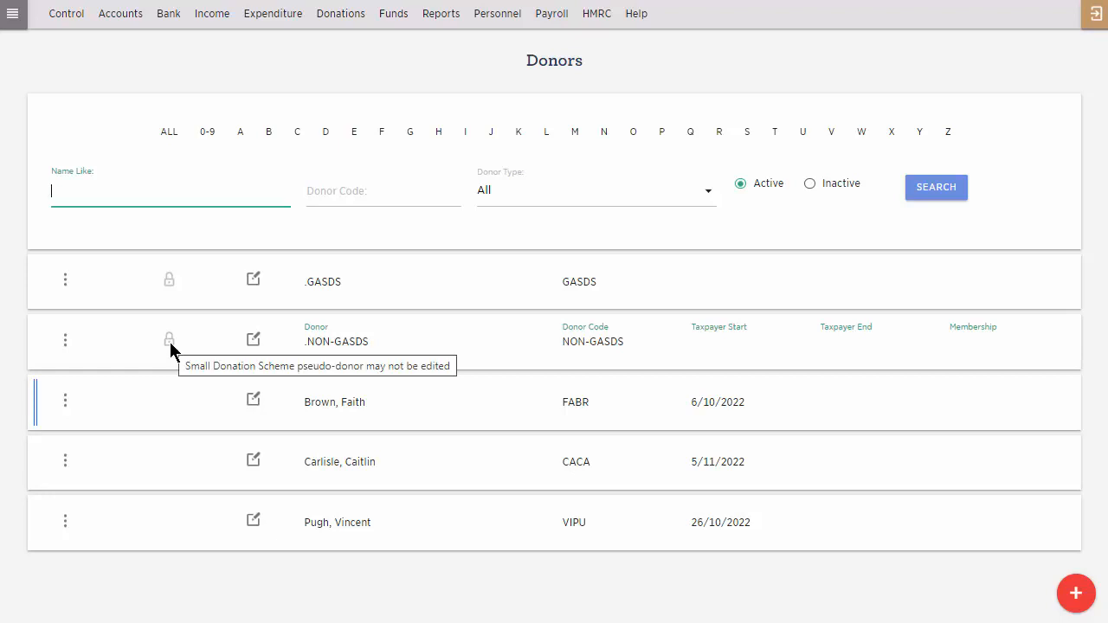
# Open the first individual donor's record and examine the Gift Aid details, including the tax payer eligible start date and declaration attachment
pyautogui.click(65, 401)
pyautogui.click(67, 405)
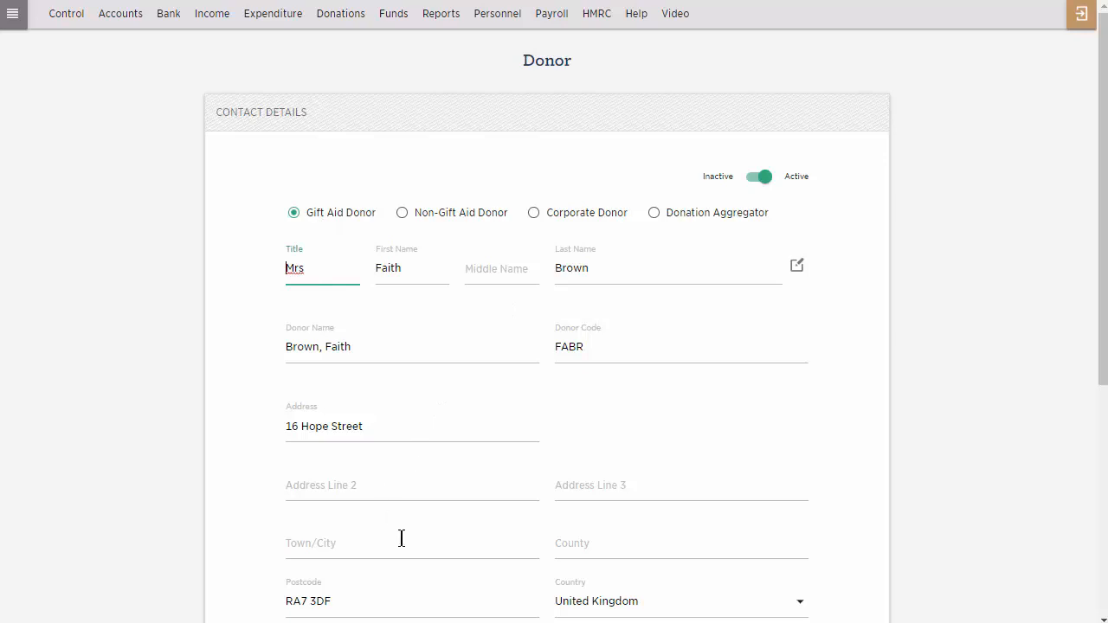
pyautogui.scroll(-3, 397, 571)
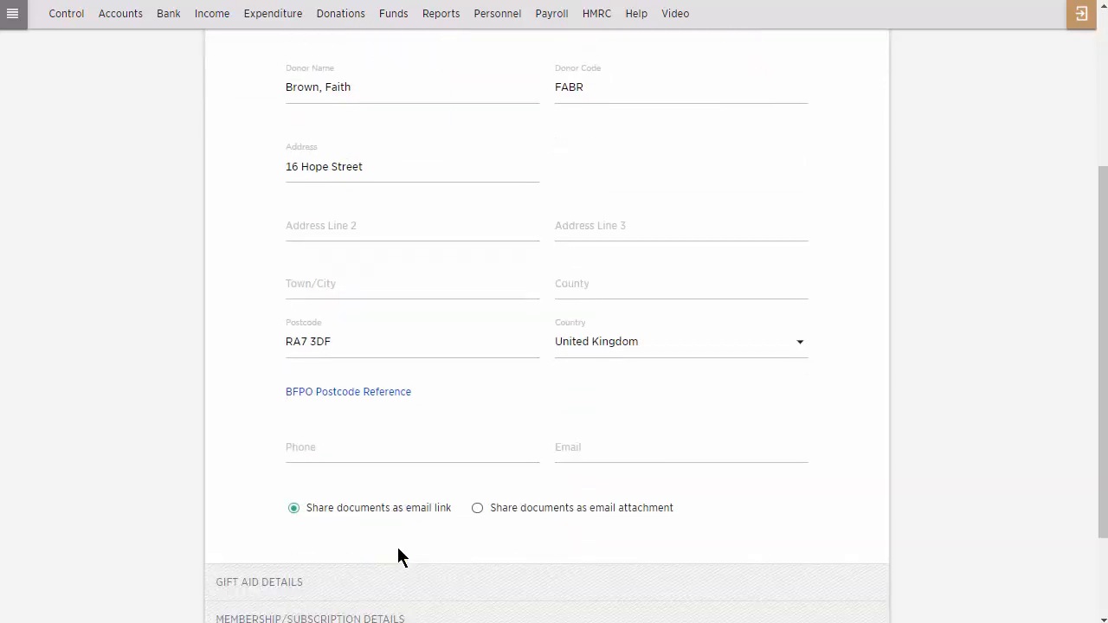
pyautogui.click(353, 588)
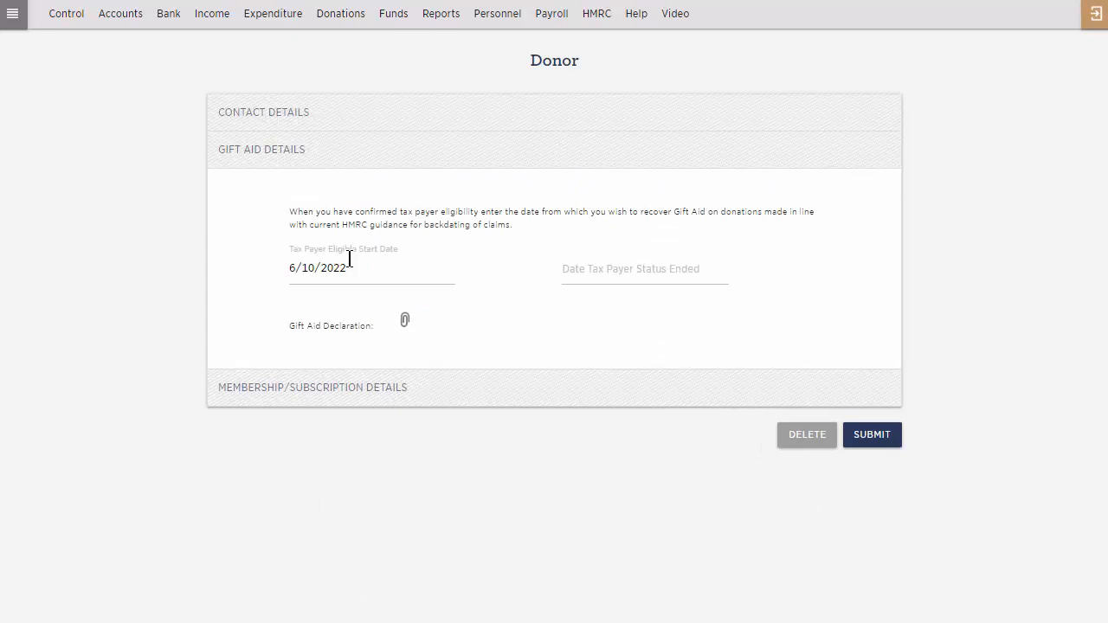
pyautogui.moveTo(349, 268); pyautogui.dragTo(279, 277)
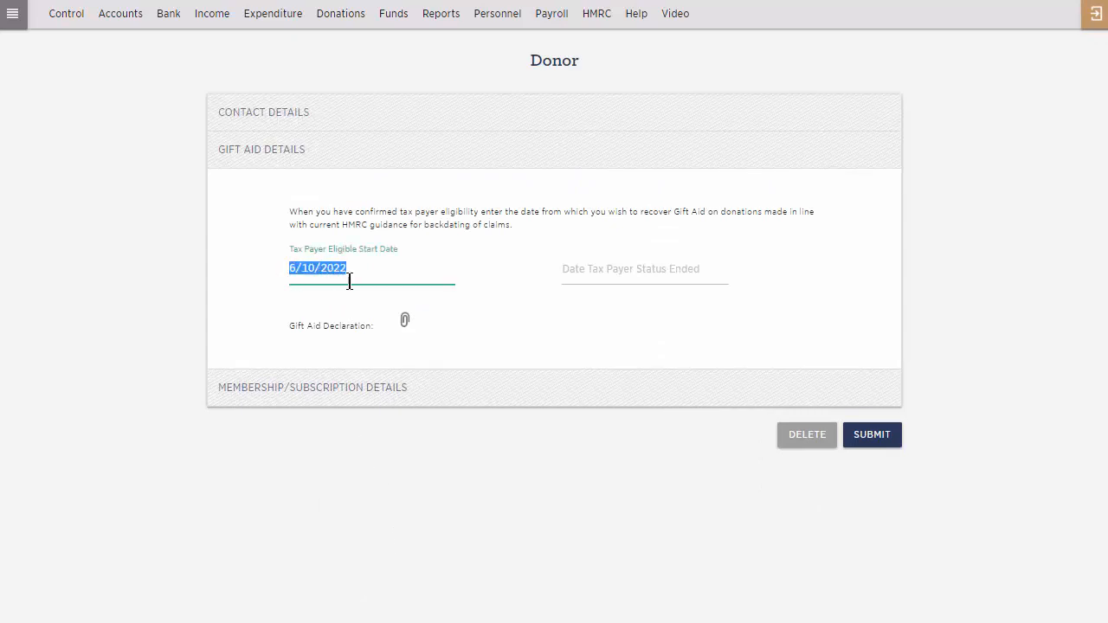
pyautogui.click(419, 270)
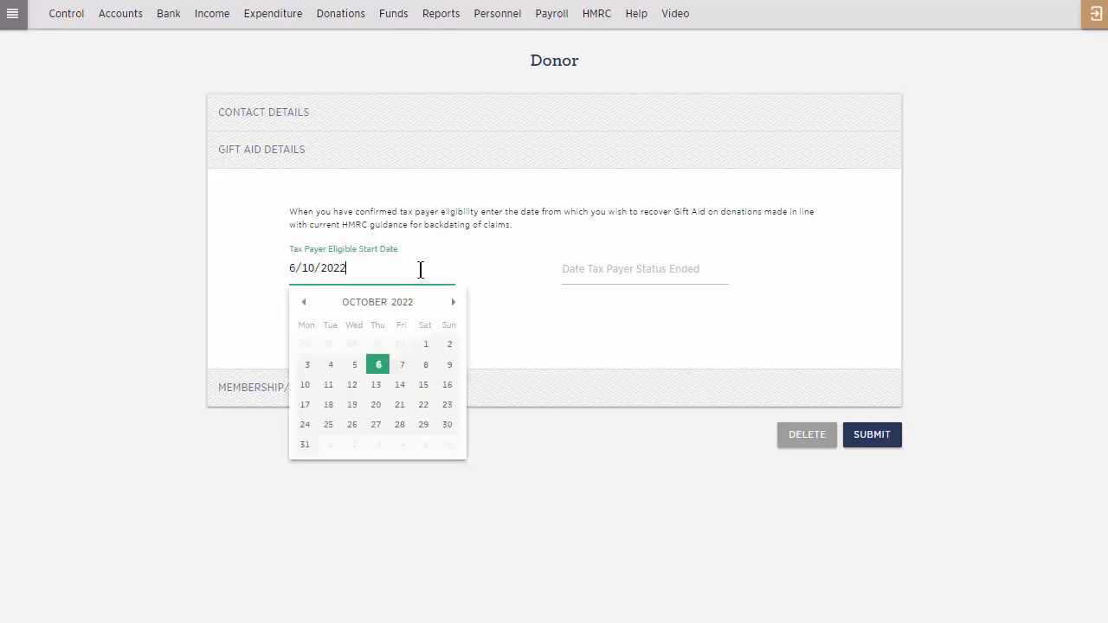
pyautogui.click(505, 331)
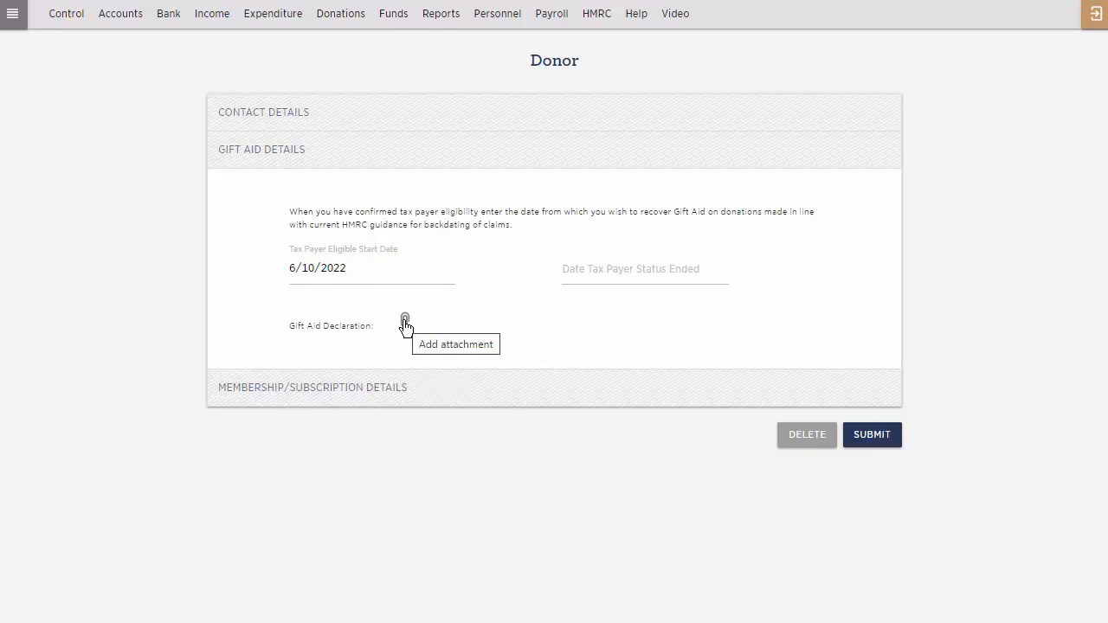
# Open the Current Account's imported bank transactions for processing
pyautogui.click(338, 19)
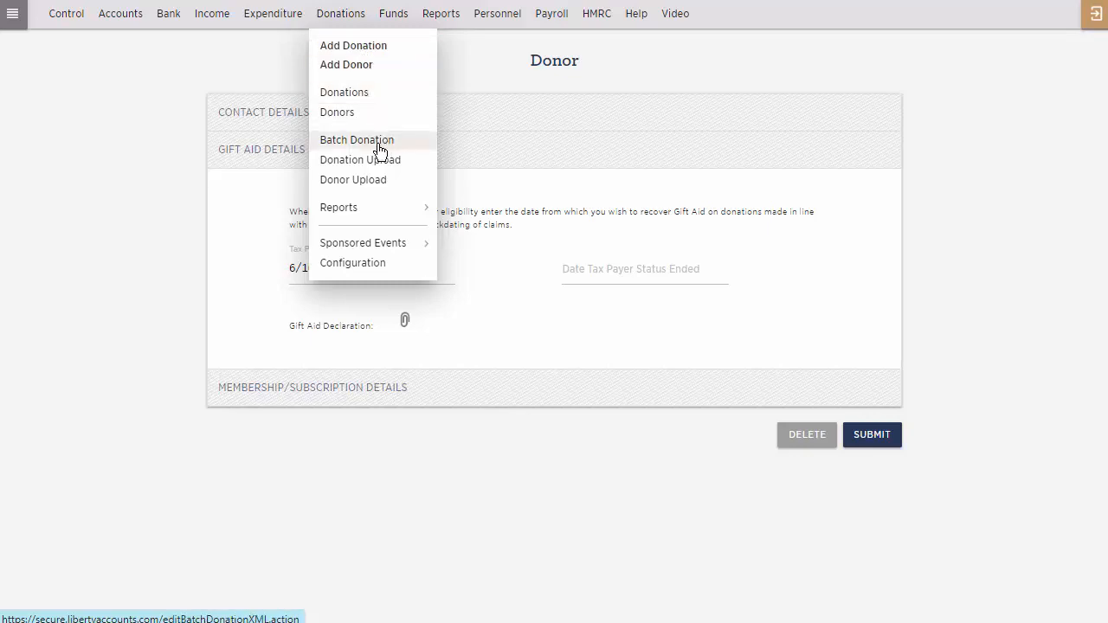
pyautogui.click(168, 16)
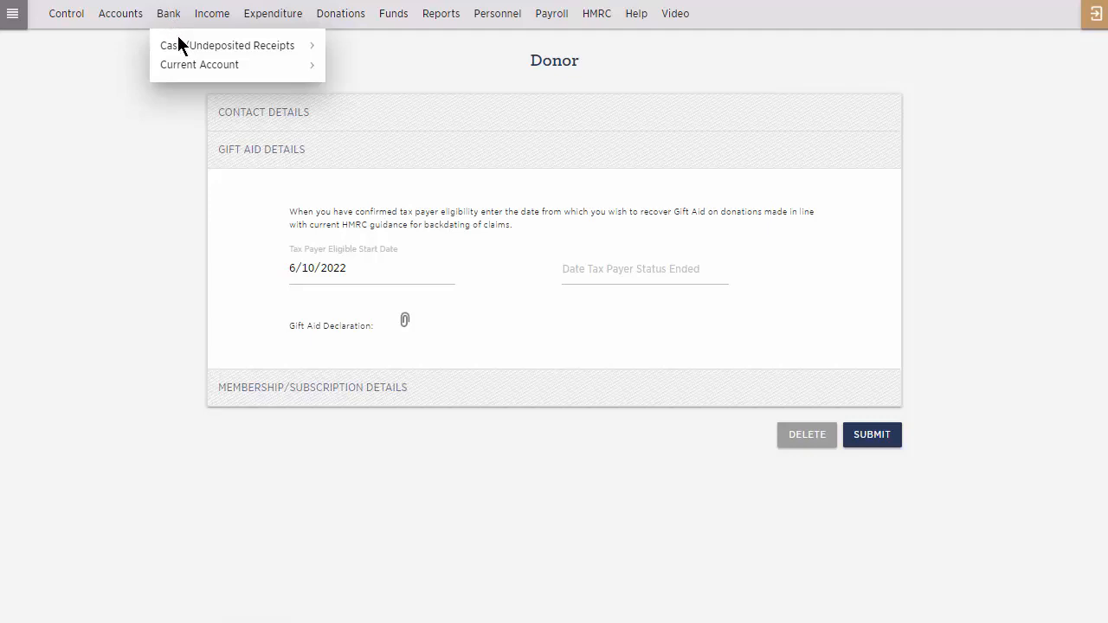
pyautogui.moveTo(191, 67)
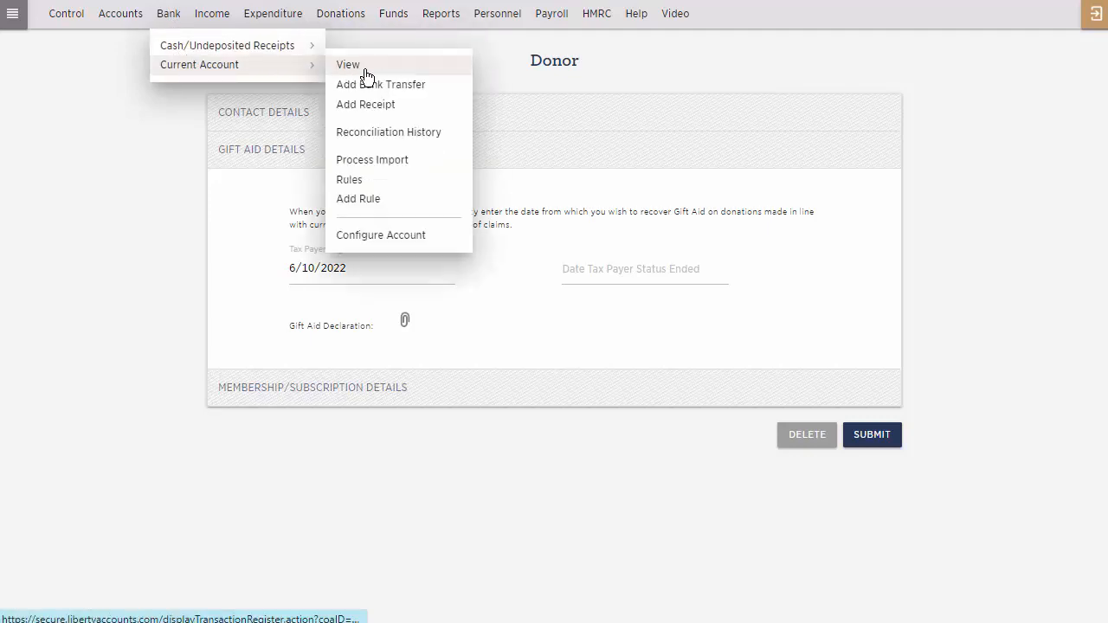
pyautogui.click(400, 164)
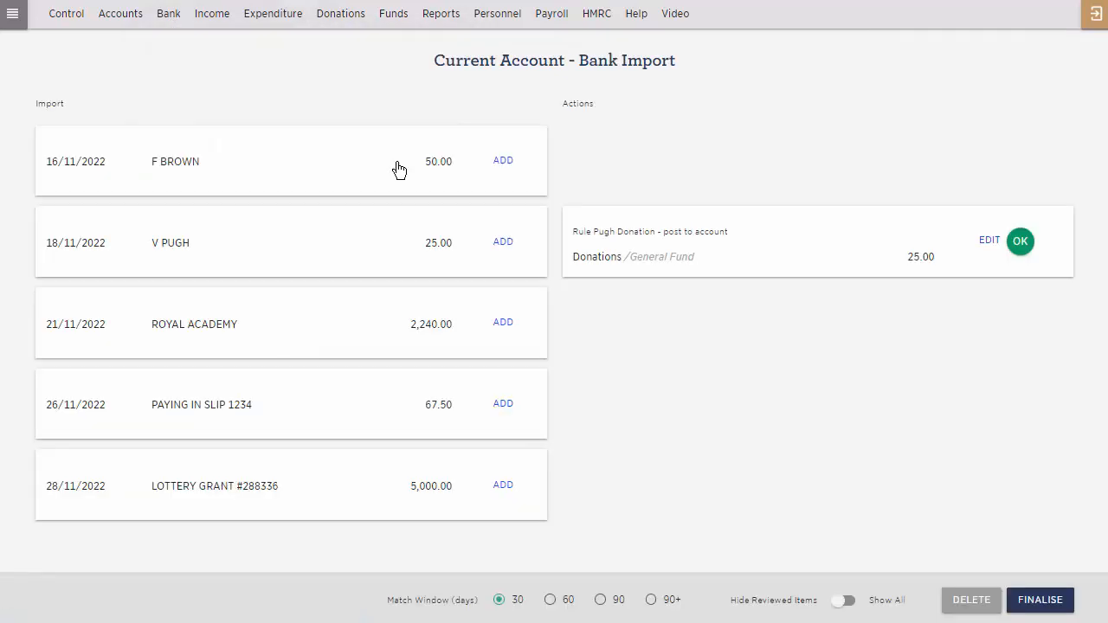
# Try adding the imported 50.00 deposit dated 16/11/2022 as a Donation transaction, and return to the bank import
pyautogui.click(502, 162)
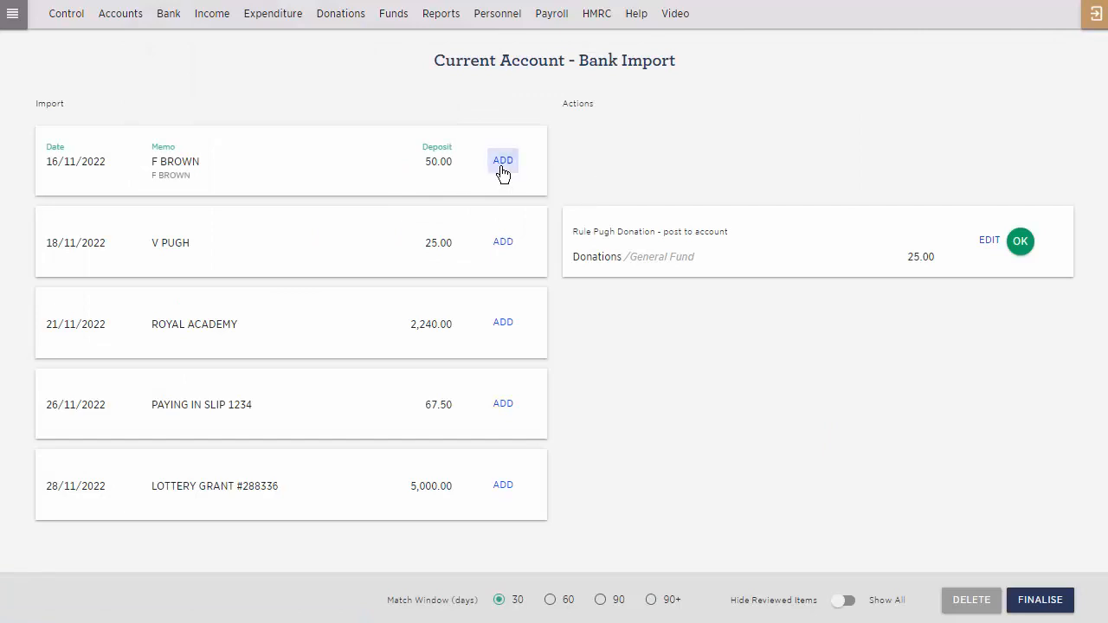
pyautogui.click(497, 173)
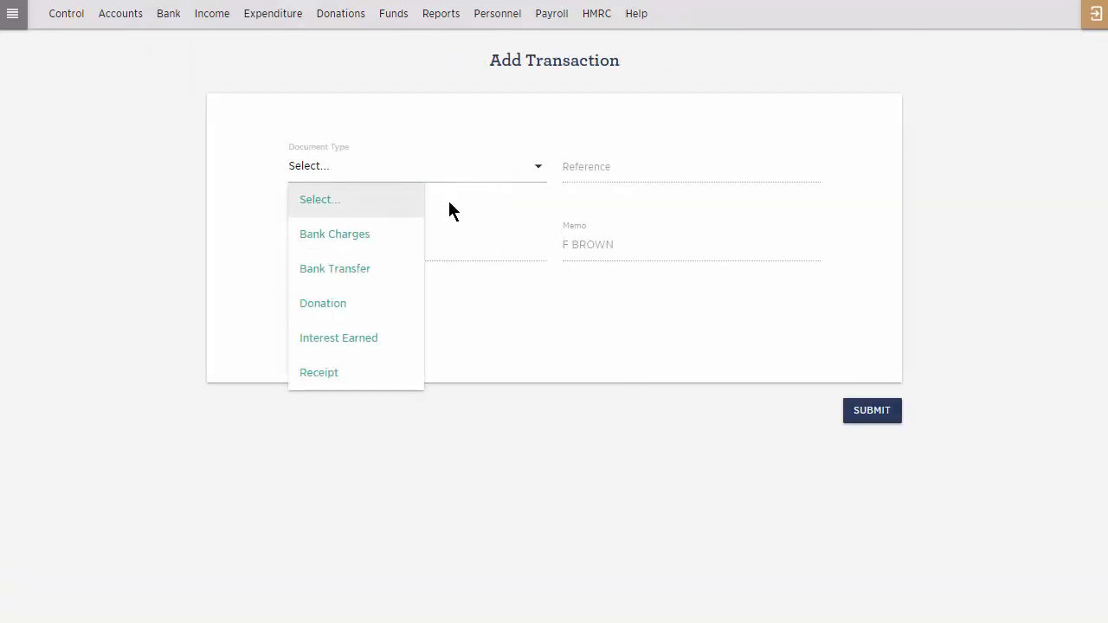
pyautogui.click(373, 302)
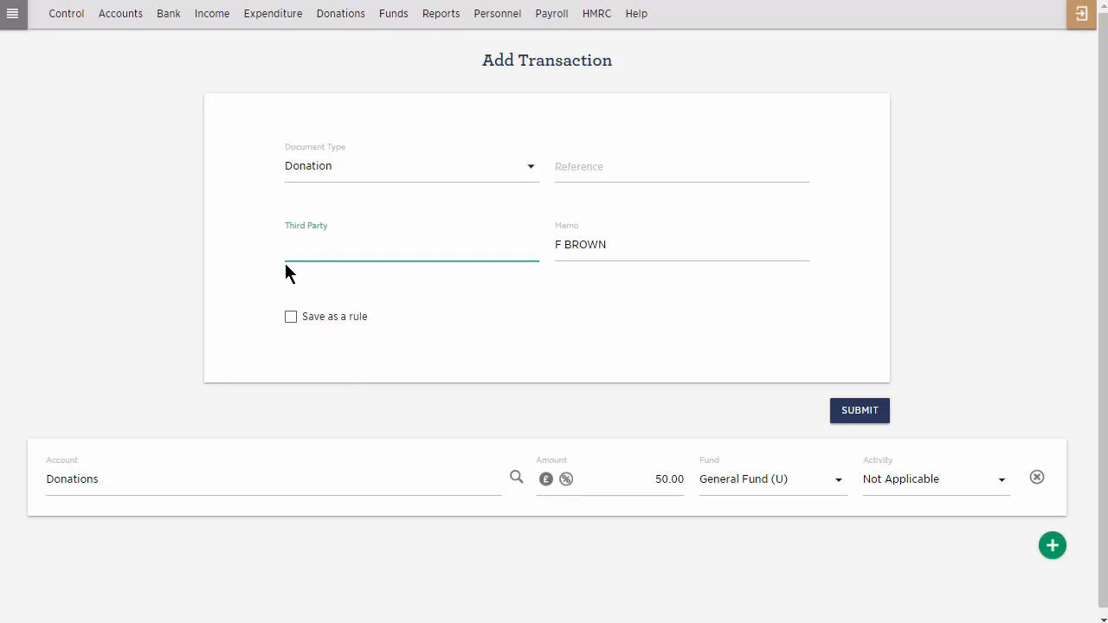
pyautogui.rightClick(142, 225)
pyautogui.click(156, 235)
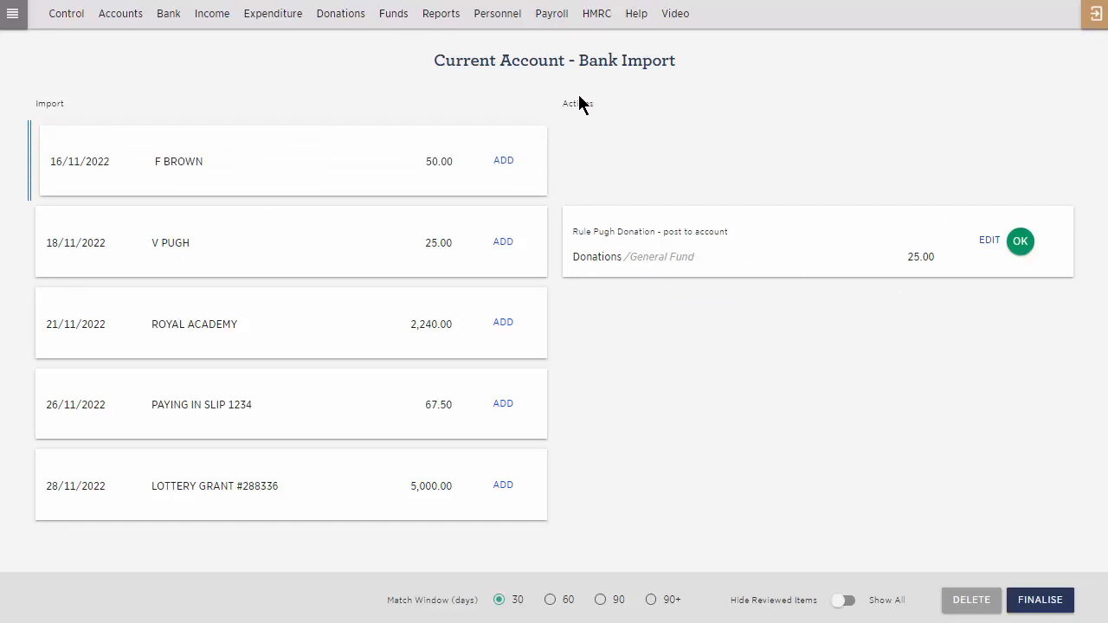
# Start a new donation and select the individual donor by surname
pyautogui.click(344, 22)
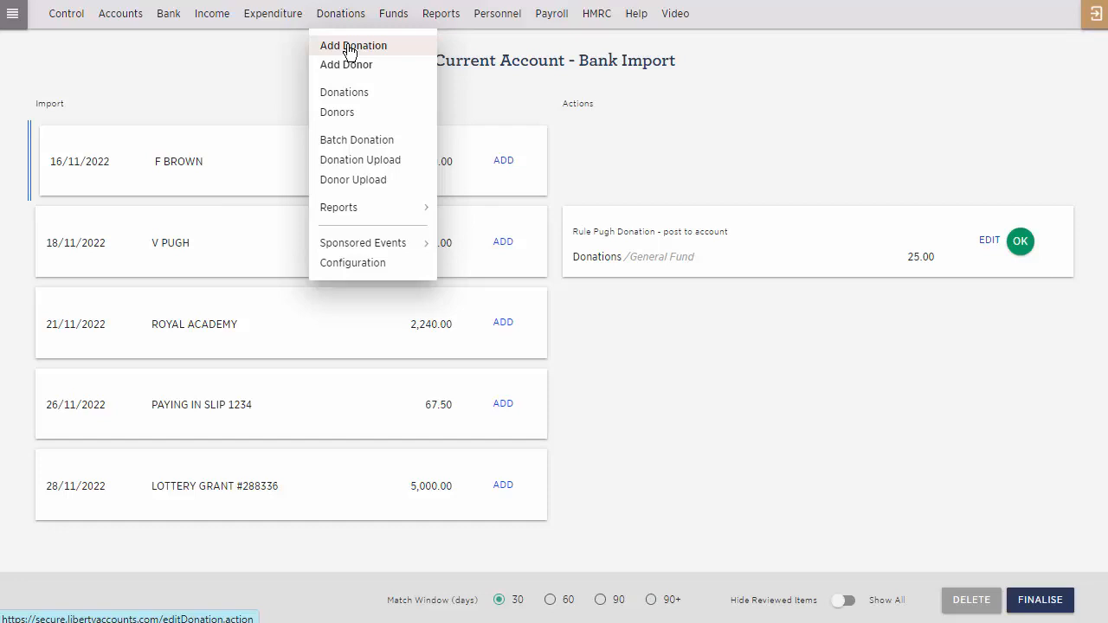
pyautogui.click(350, 48)
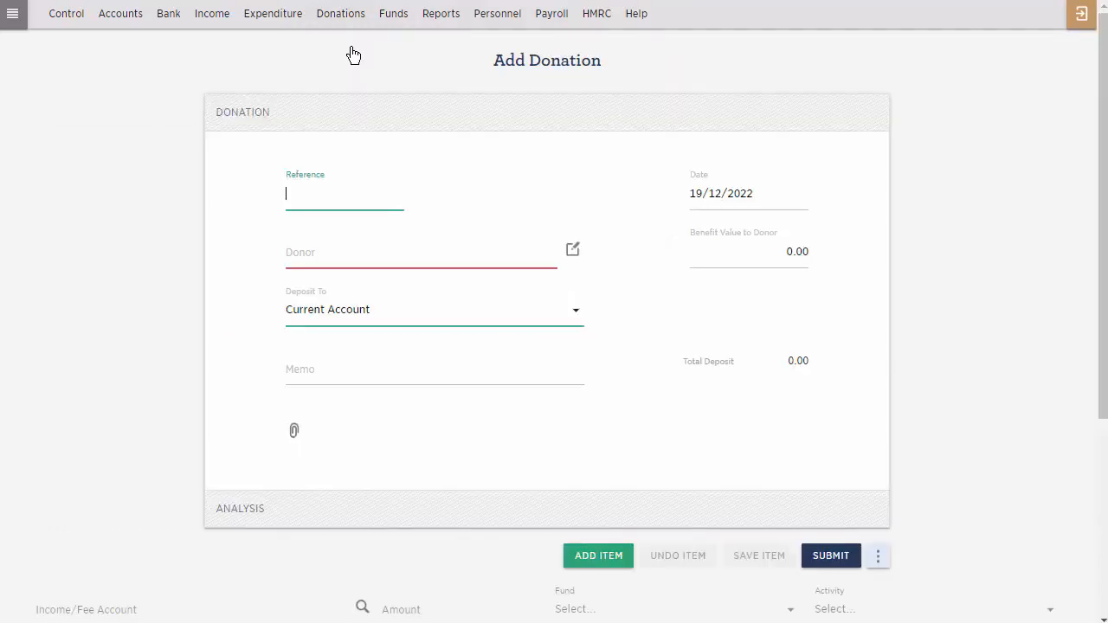
pyautogui.click(337, 255)
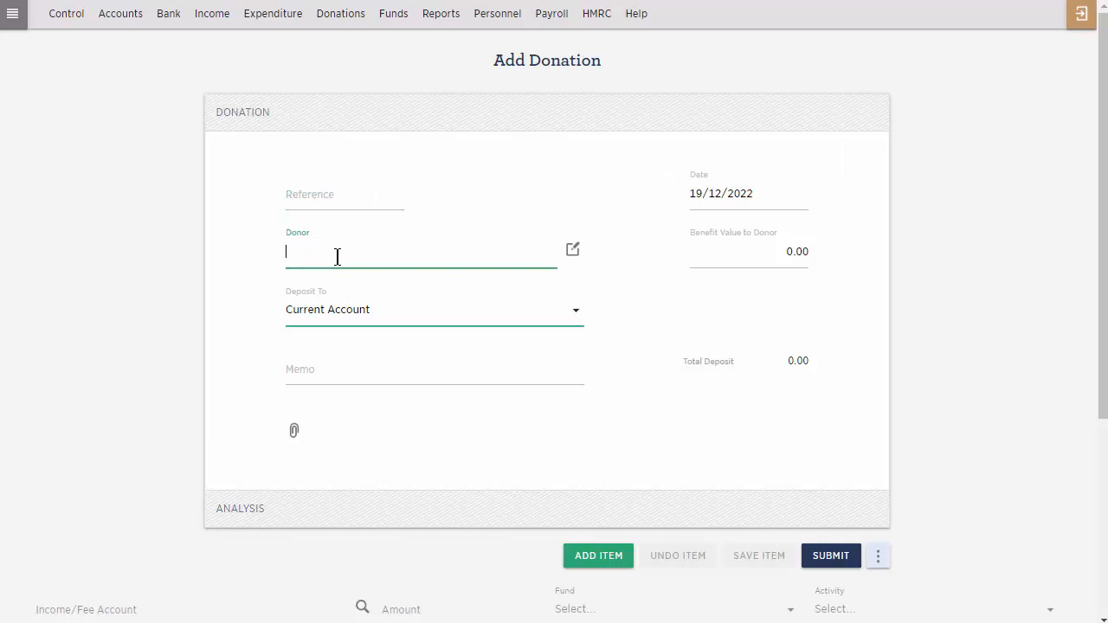
pyautogui.write('pugh')
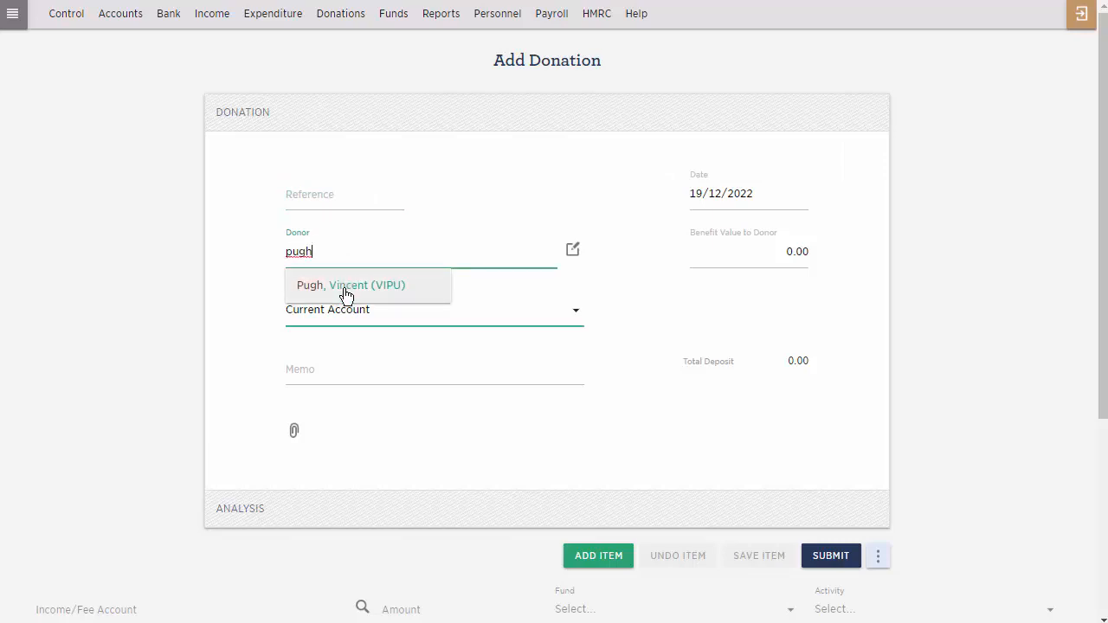
pyautogui.click(346, 285)
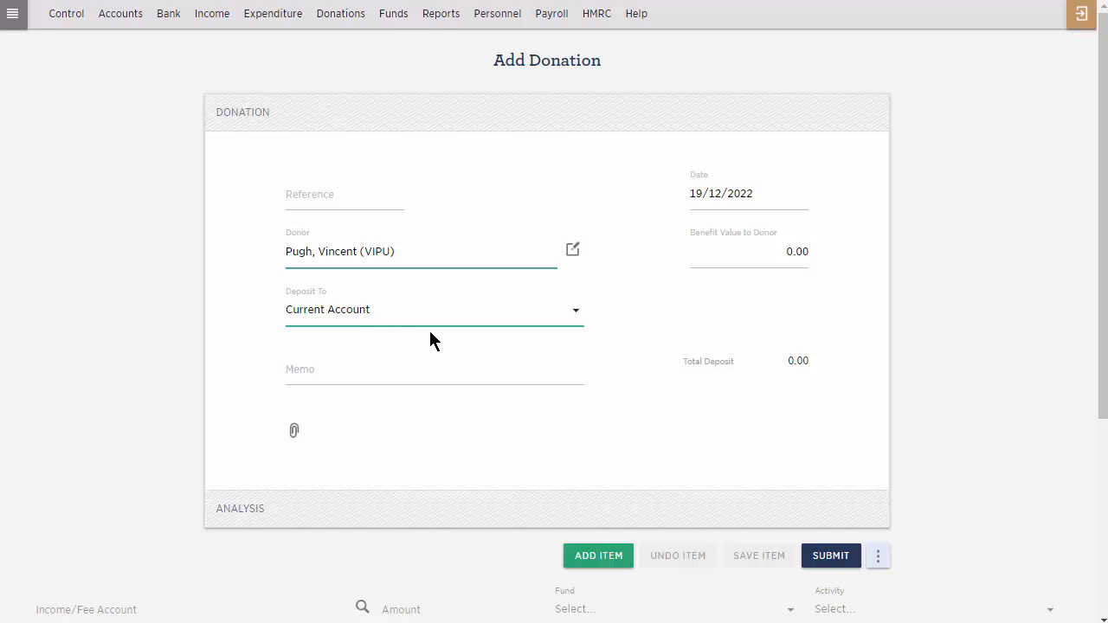
# Add and save a donation item of 10.00 on the Donations account for the General Fund (U), without an activity
pyautogui.click(598, 556)
pyautogui.scroll(-2, 520, 477)
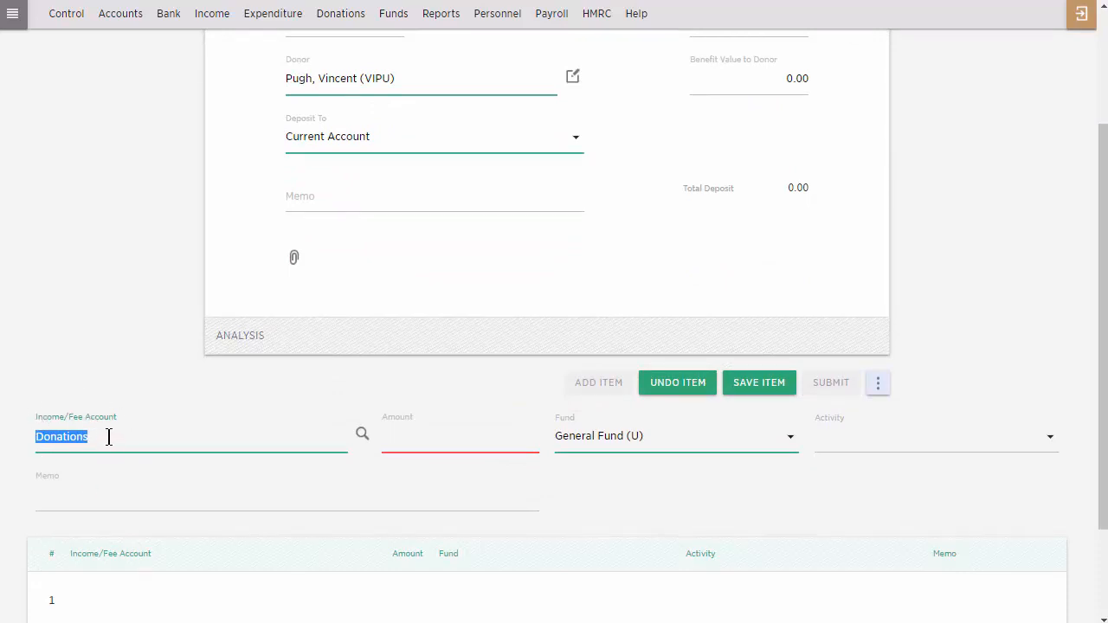
pyautogui.click(431, 438)
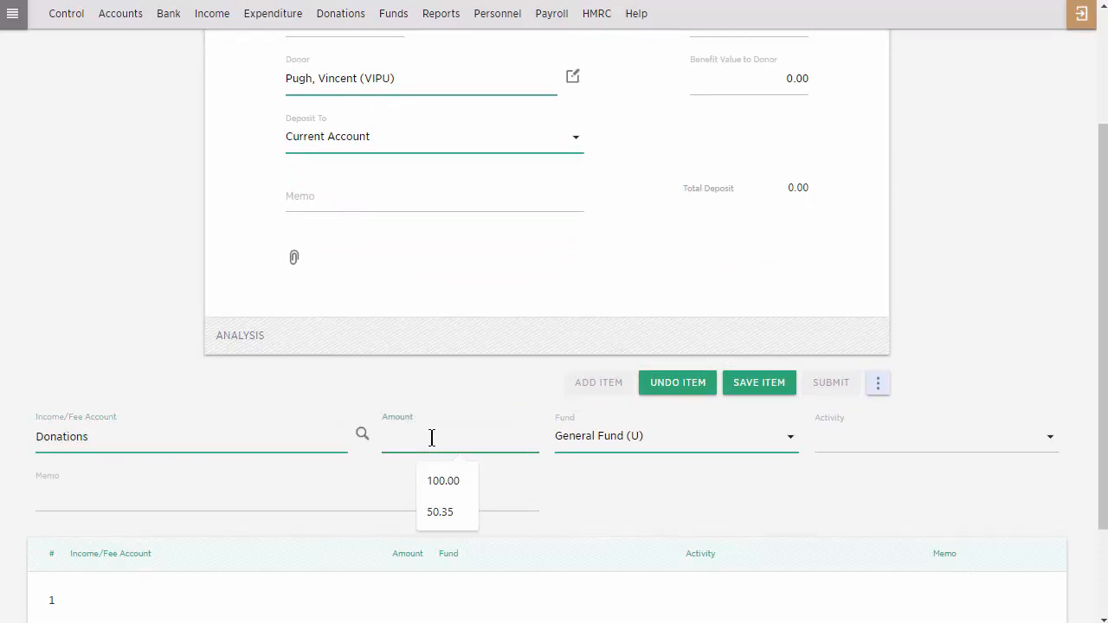
pyautogui.write('10')
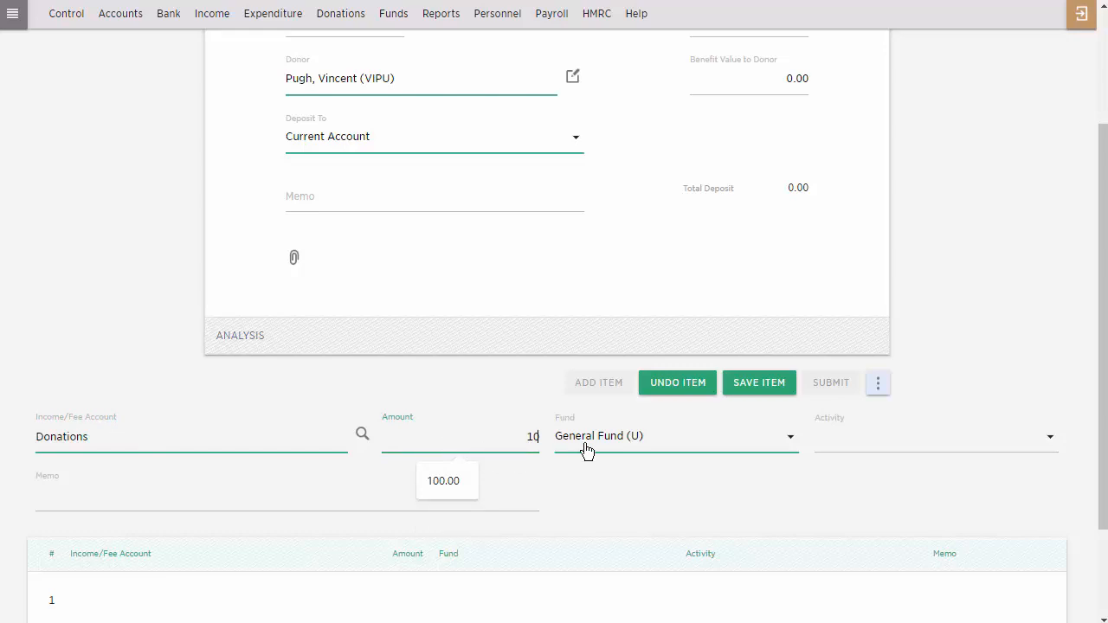
pyautogui.click(599, 443)
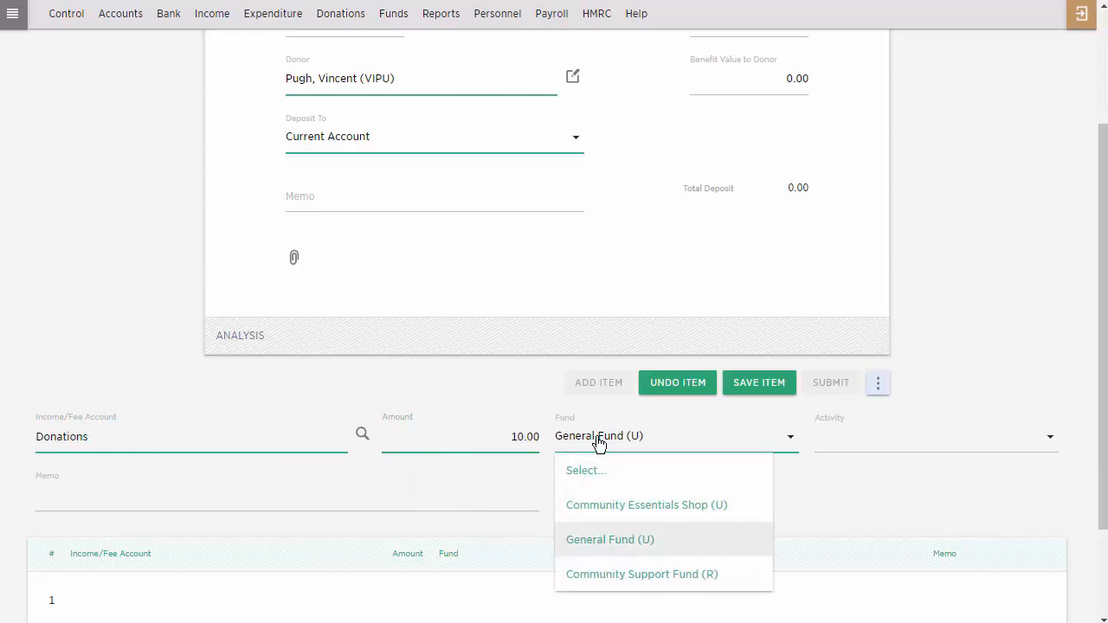
pyautogui.click(599, 443)
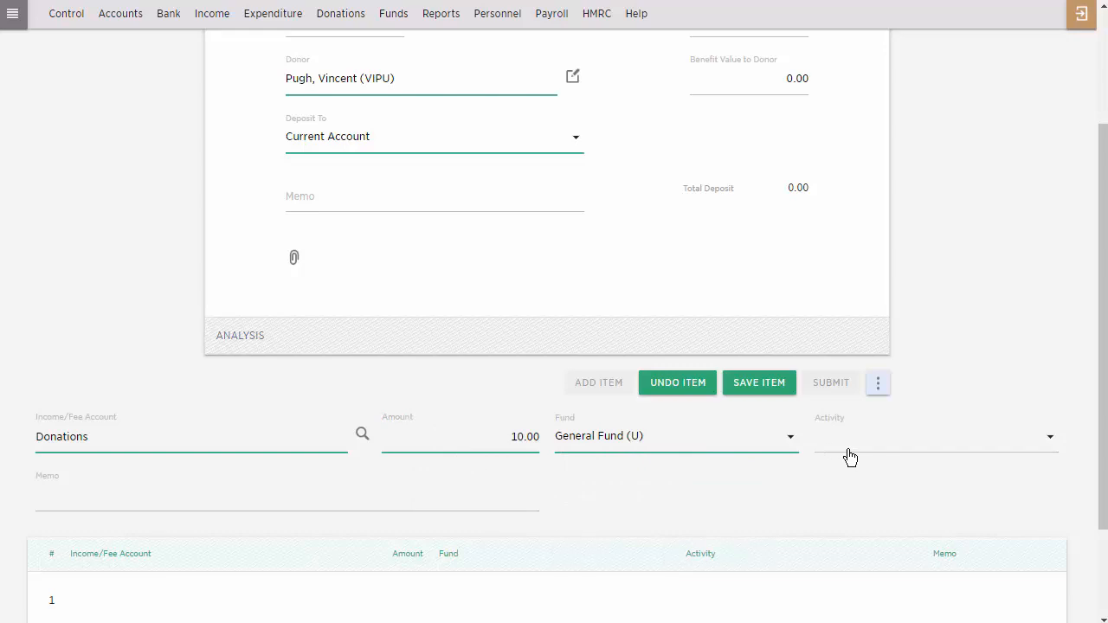
pyautogui.click(847, 456)
pyautogui.click(848, 456)
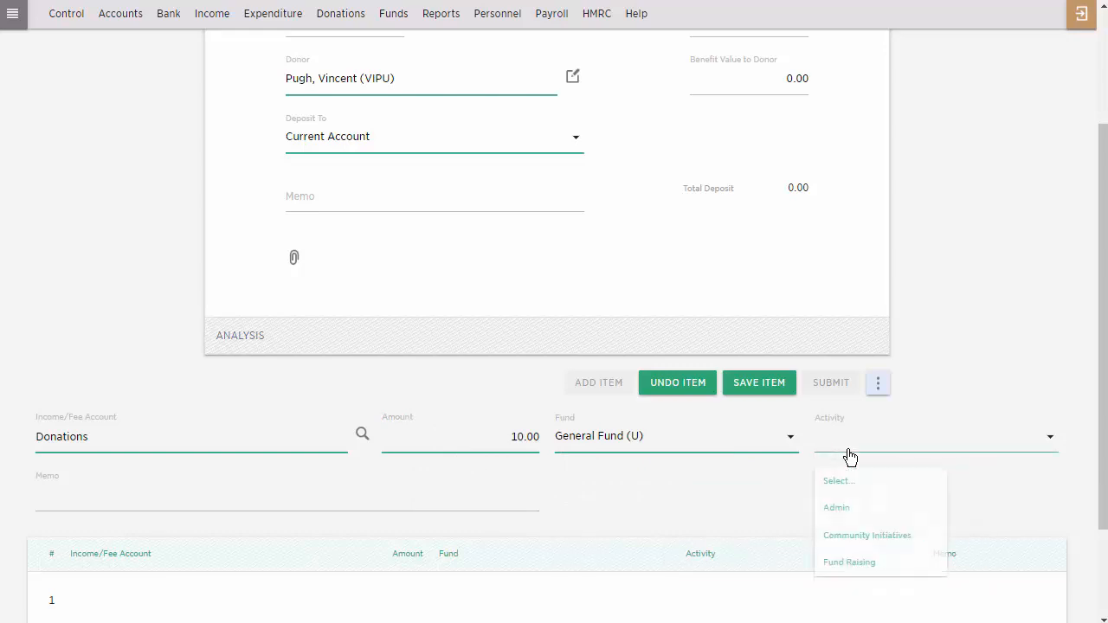
pyautogui.click(759, 383)
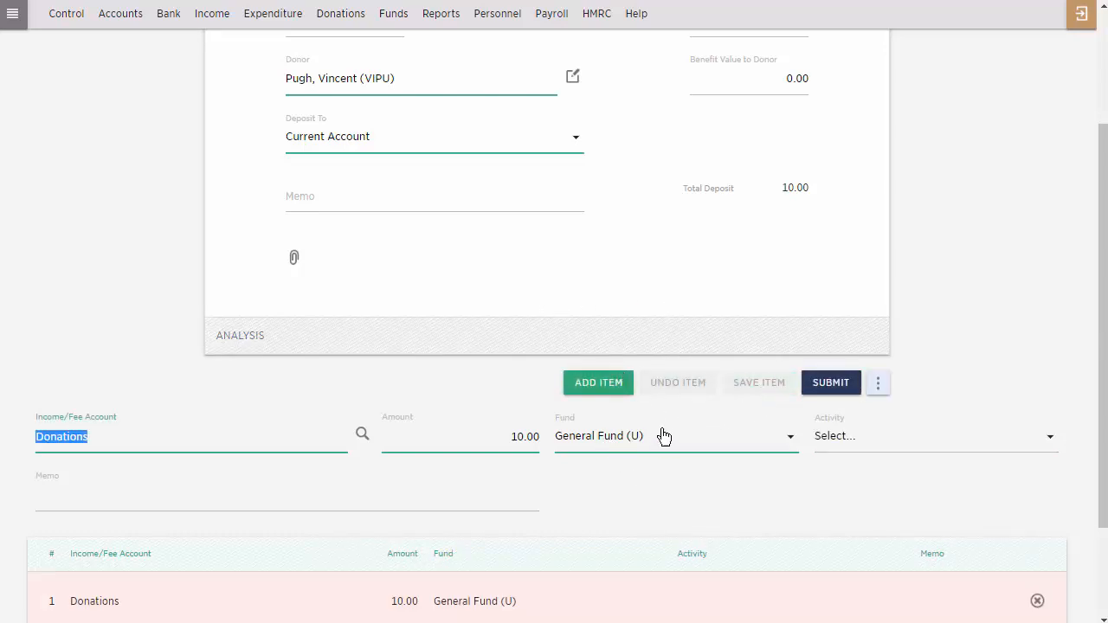
# Add and save a Bank Charges item of -0.50 for the General Fund (U), without an activity
pyautogui.click(599, 389)
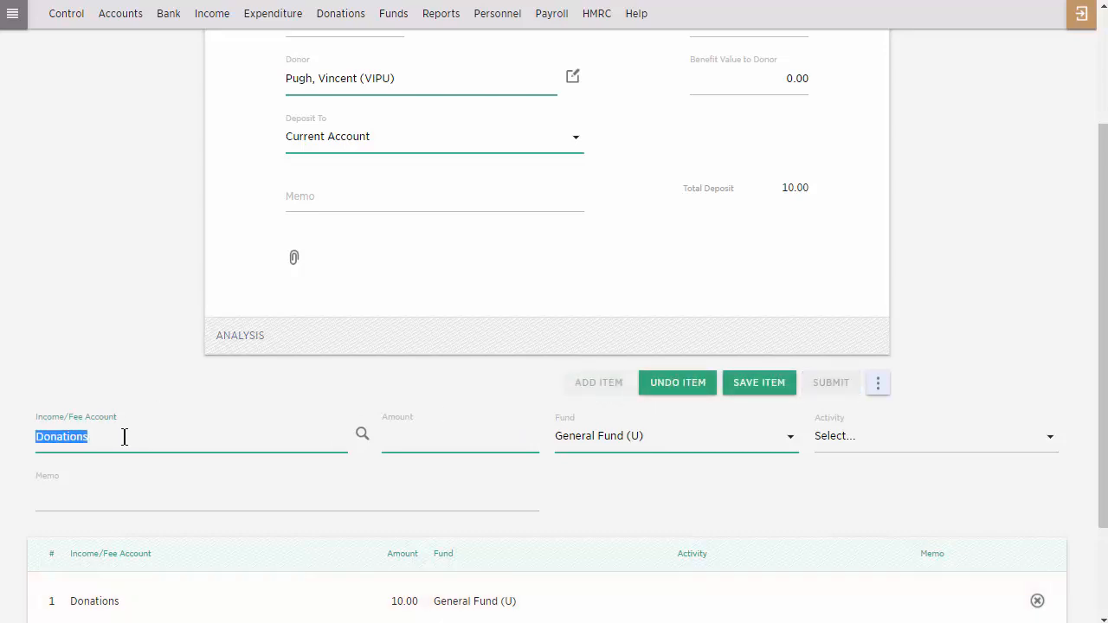
pyautogui.write('bank')
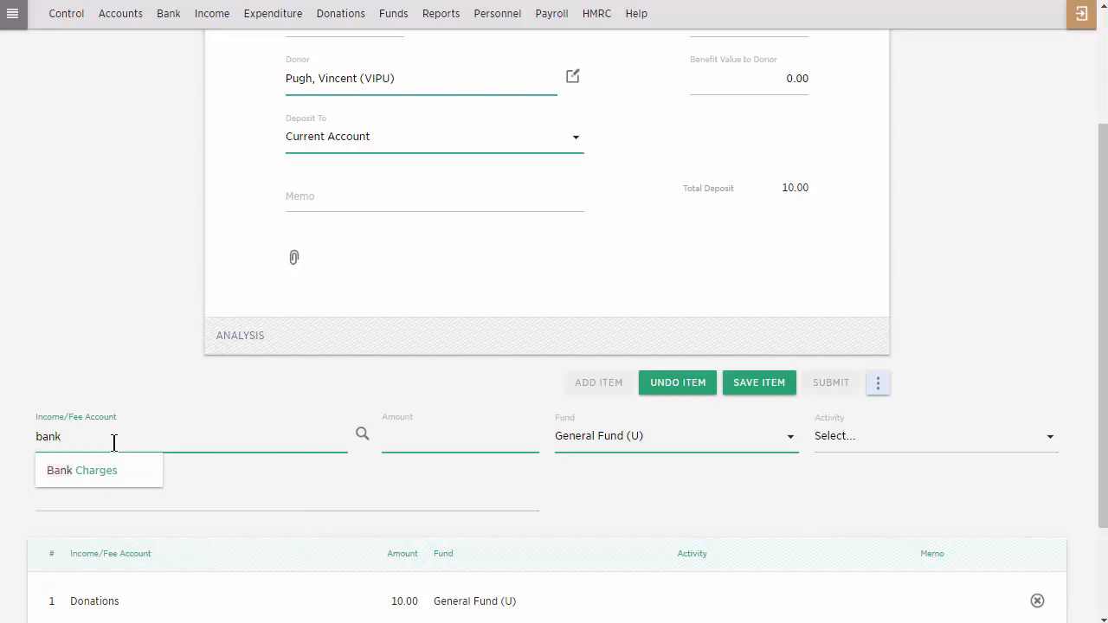
pyautogui.click(117, 479)
pyautogui.click(446, 437)
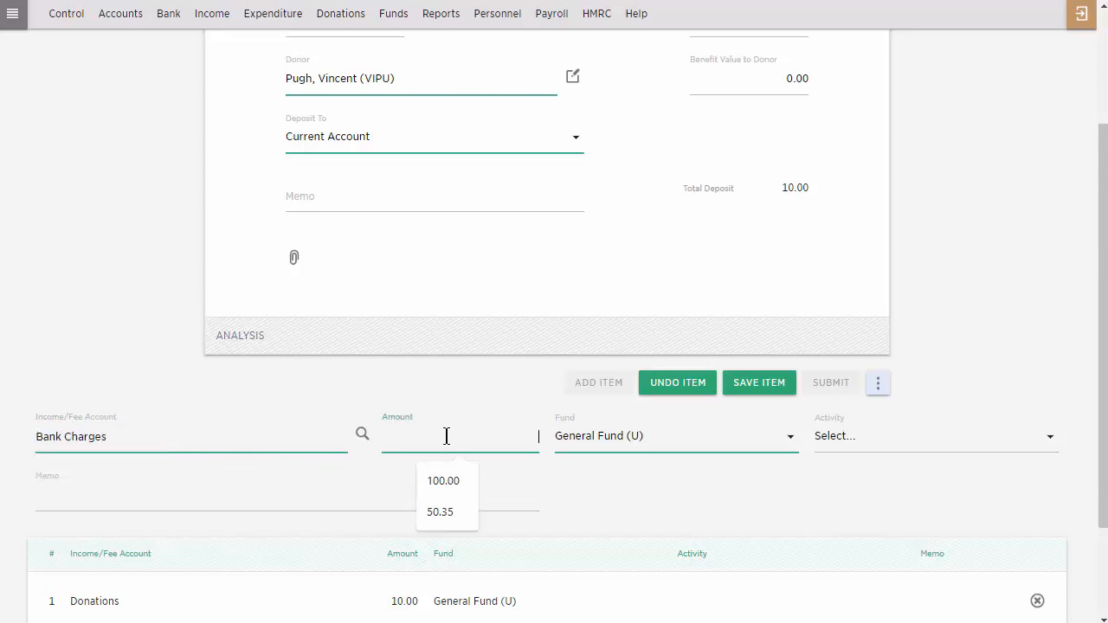
pyautogui.write('-0.50')
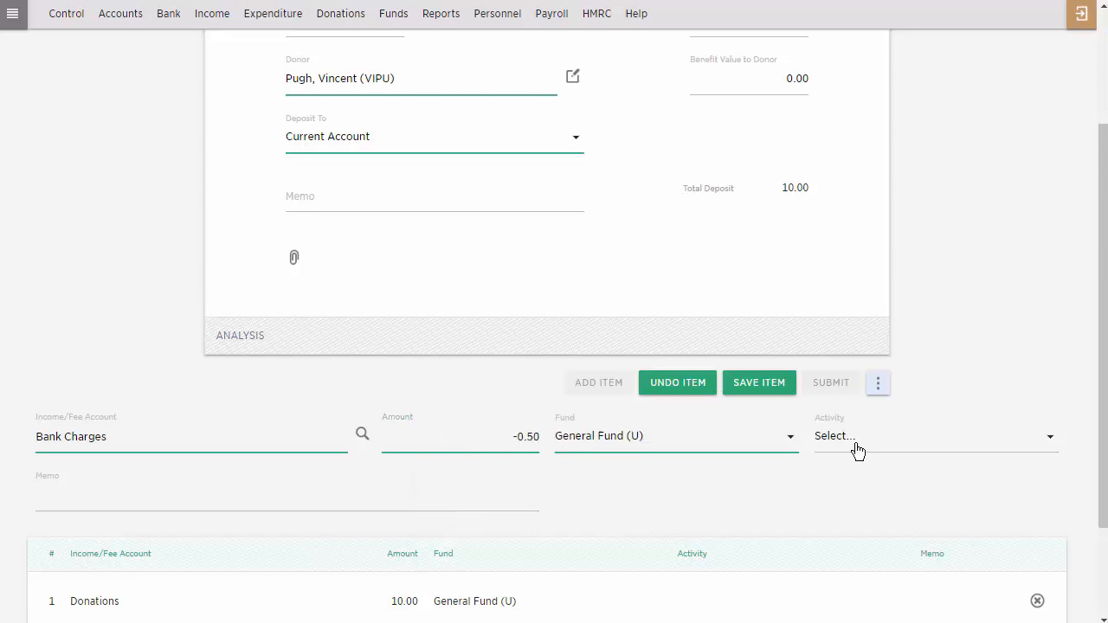
pyautogui.click(856, 447)
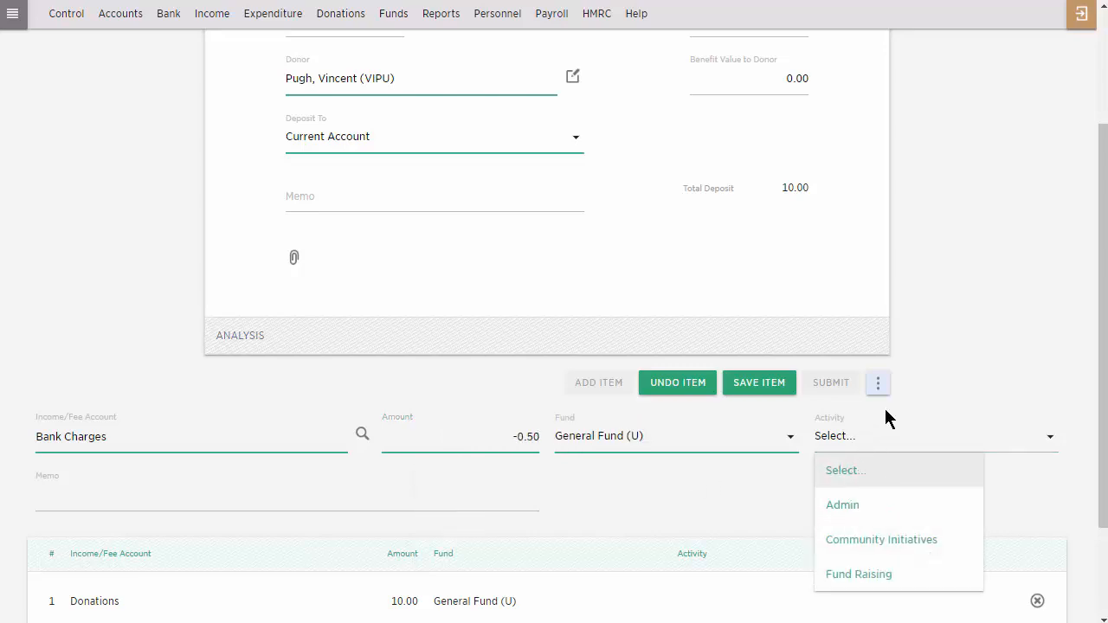
pyautogui.click(909, 413)
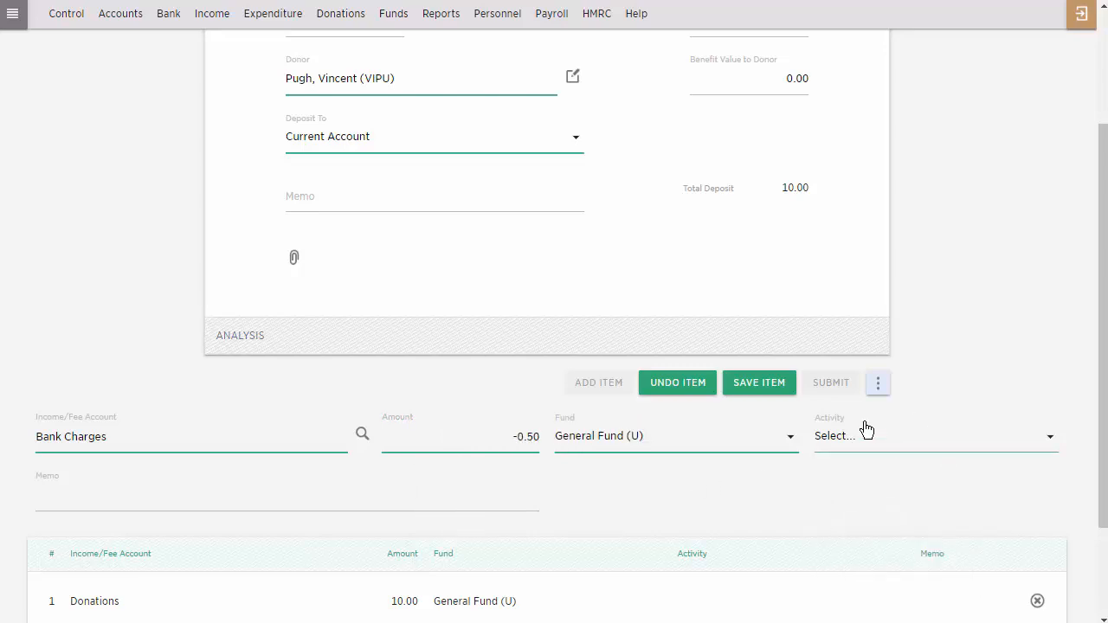
pyautogui.click(763, 388)
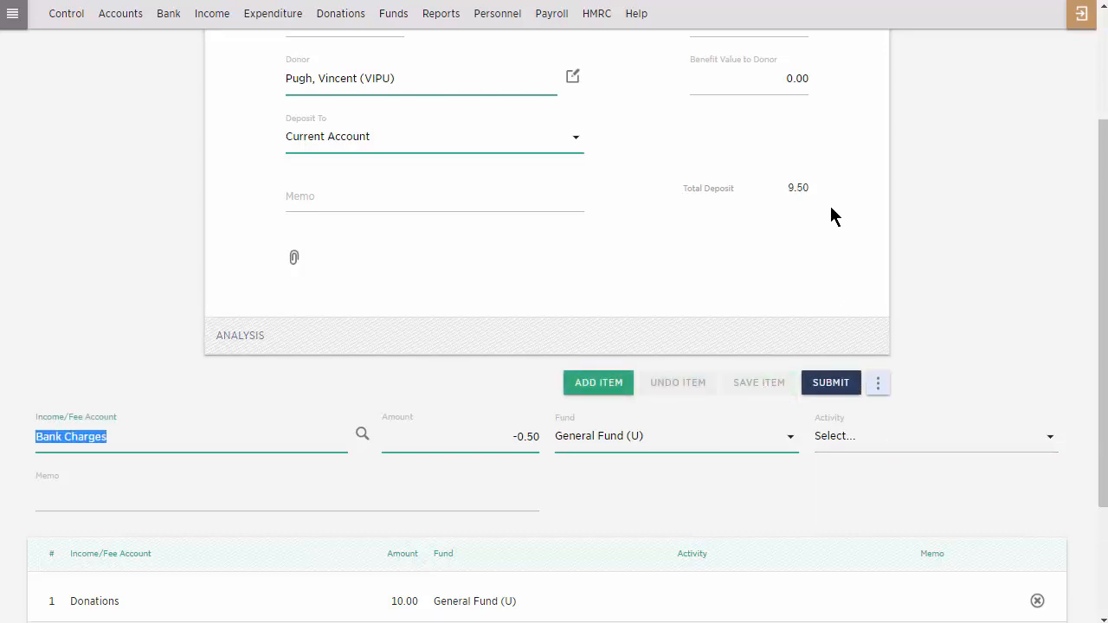
# Review the donation's total deposit and the Memorise & Schedule option, and submit the donation
pyautogui.moveTo(773, 189); pyautogui.dragTo(826, 205)
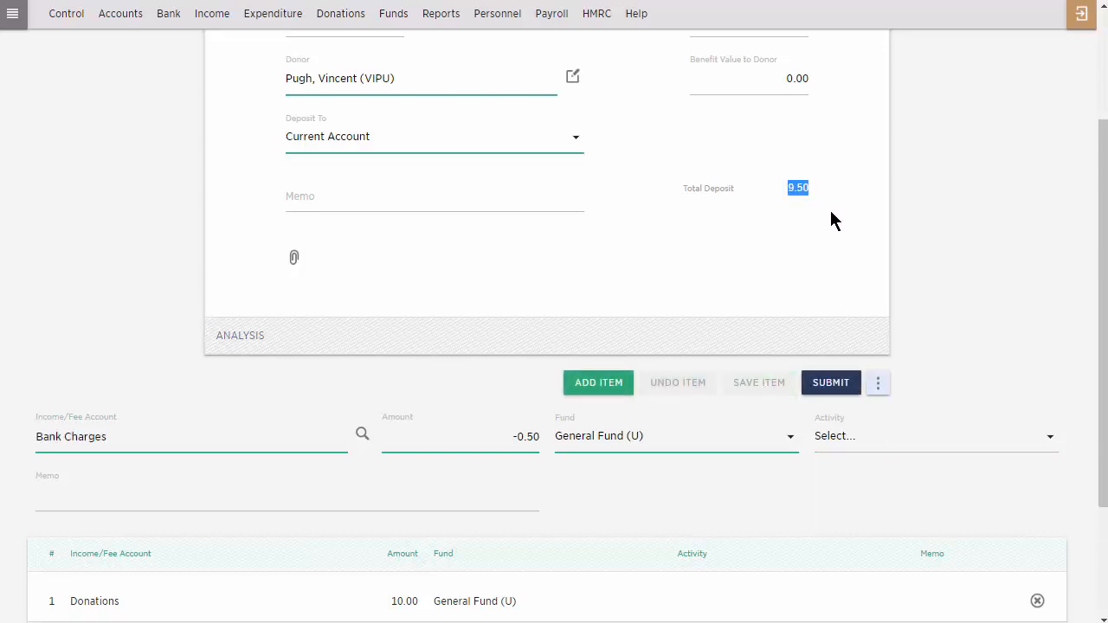
pyautogui.click(824, 292)
pyautogui.click(877, 383)
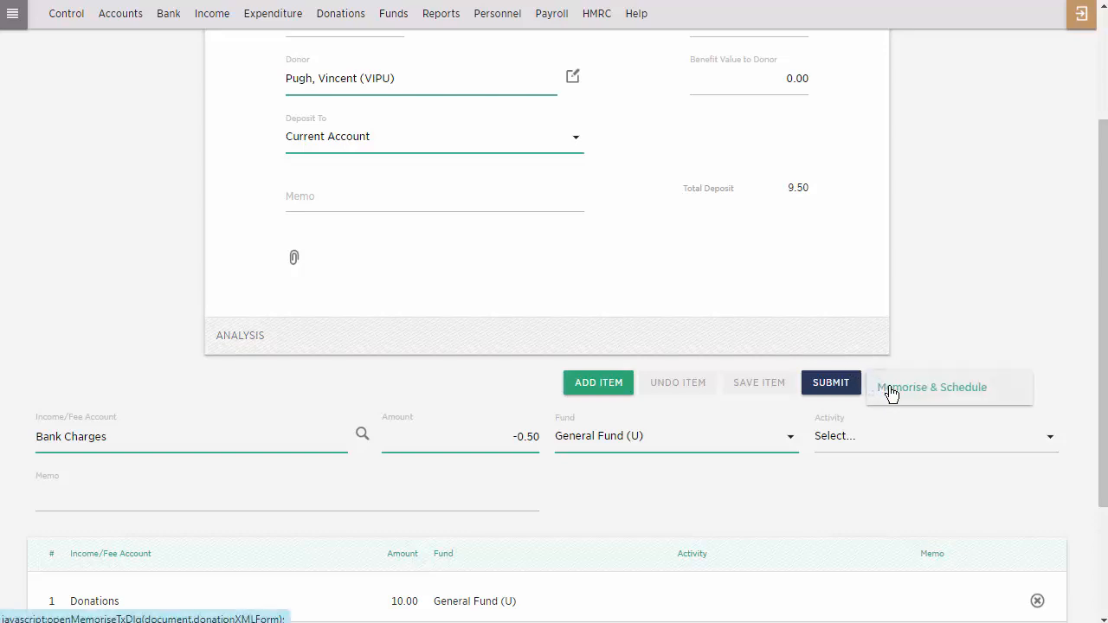
pyautogui.click(971, 388)
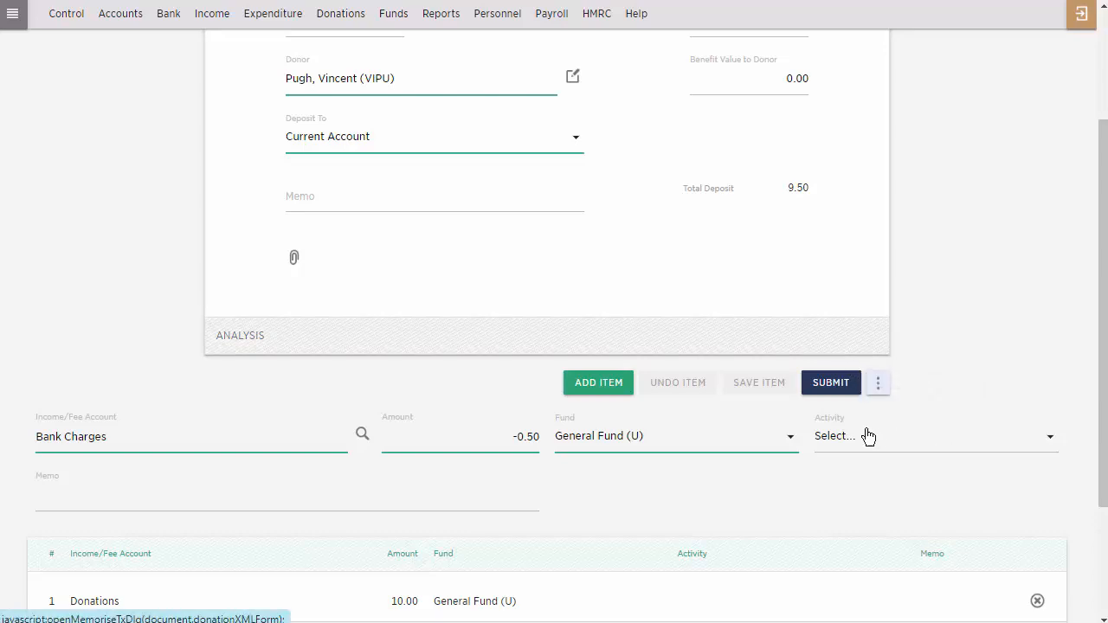
pyautogui.click(831, 390)
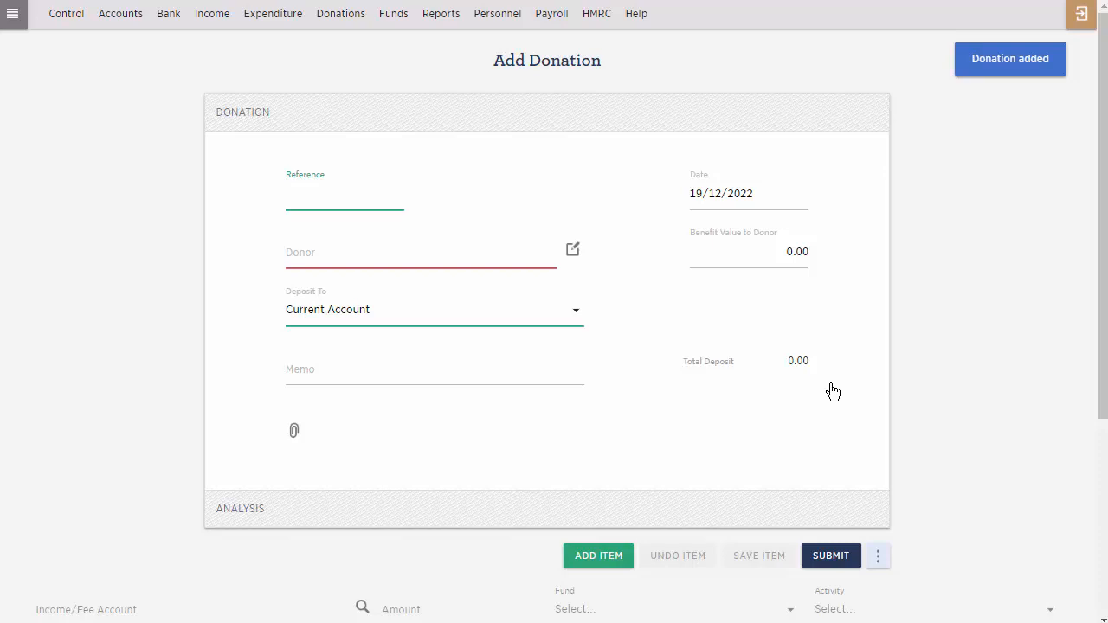
# Start a batch donation and save an item of 27.50 for the .GASDS donor, deposited to Cash/Undeposited Receipts
pyautogui.click(335, 19)
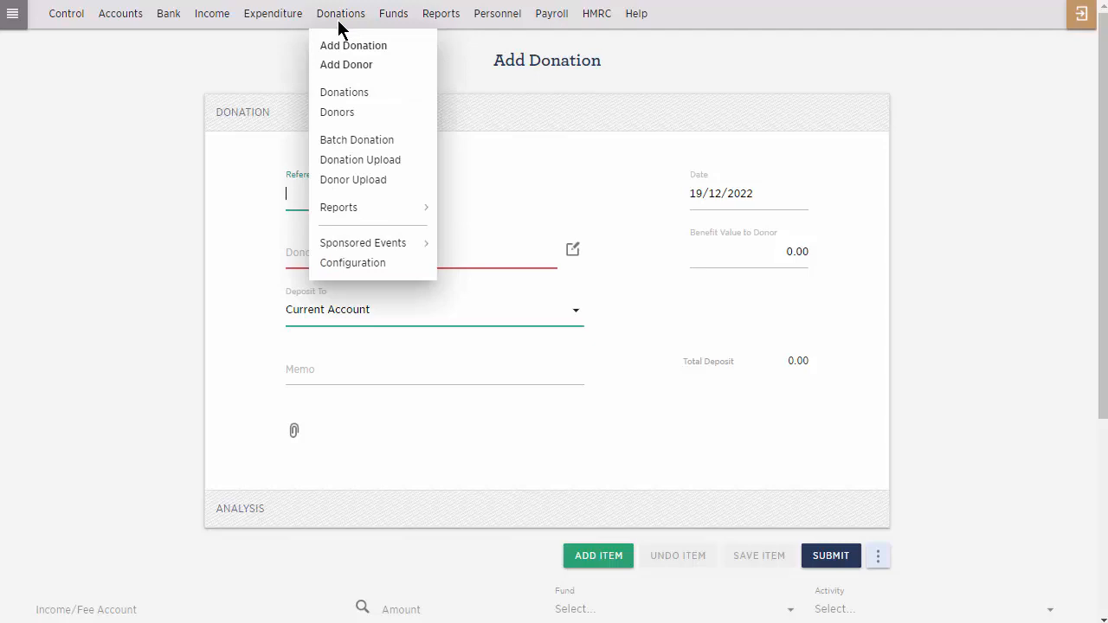
pyautogui.click(330, 145)
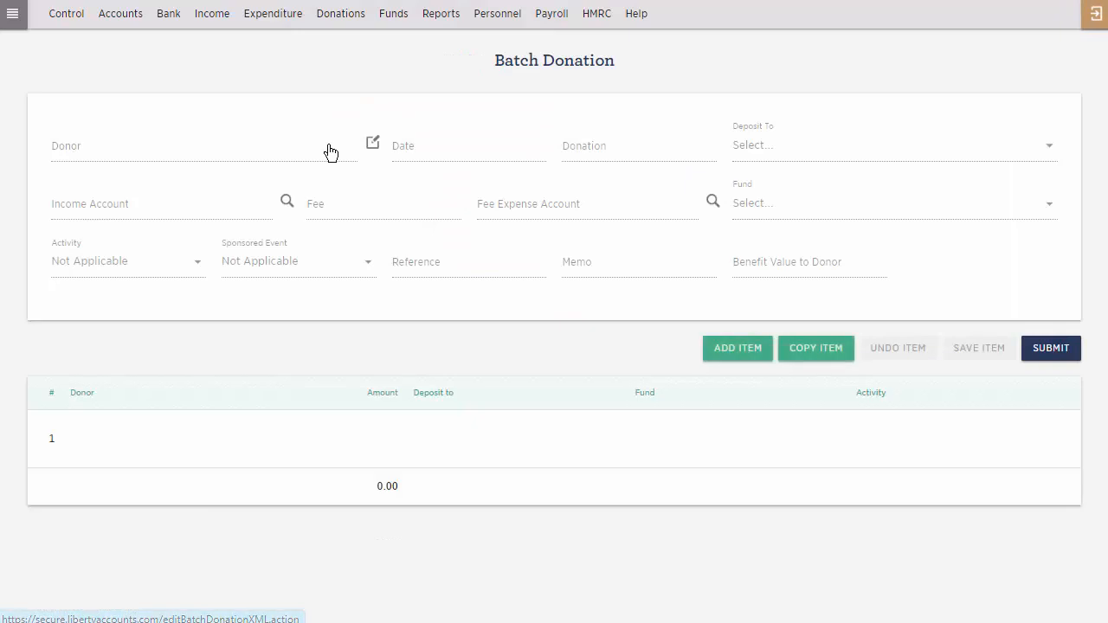
pyautogui.click(724, 352)
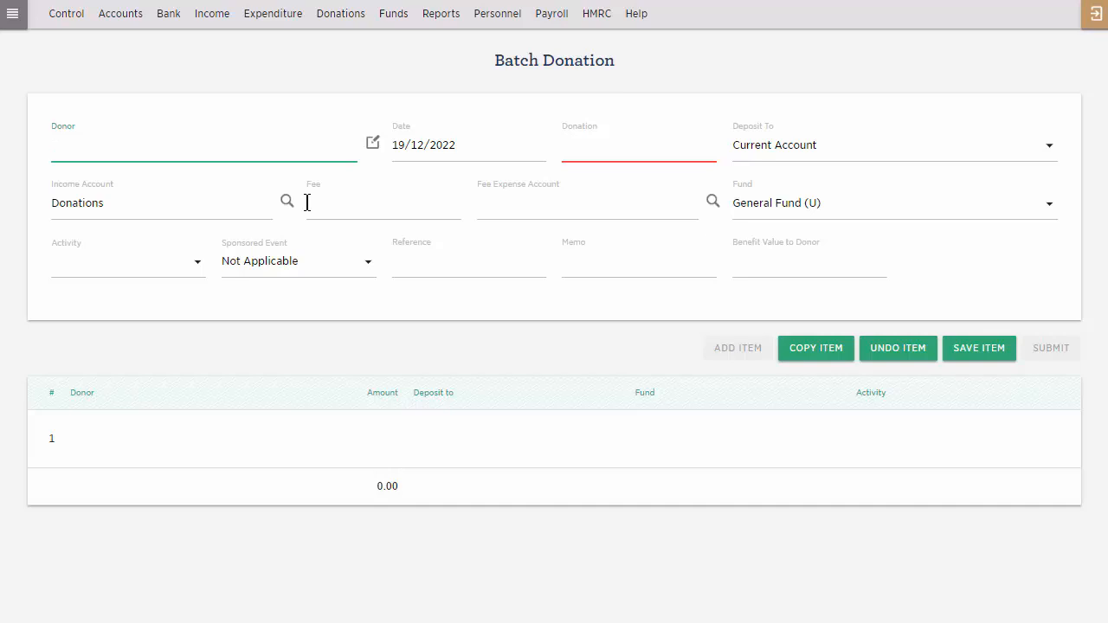
pyautogui.write('.g')
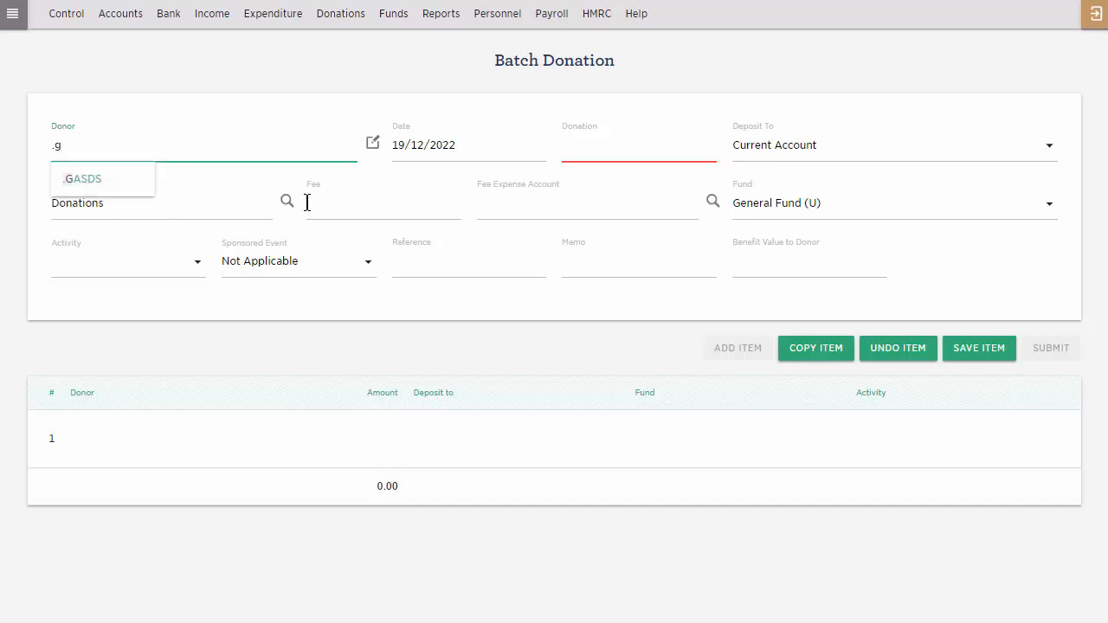
pyautogui.click(111, 190)
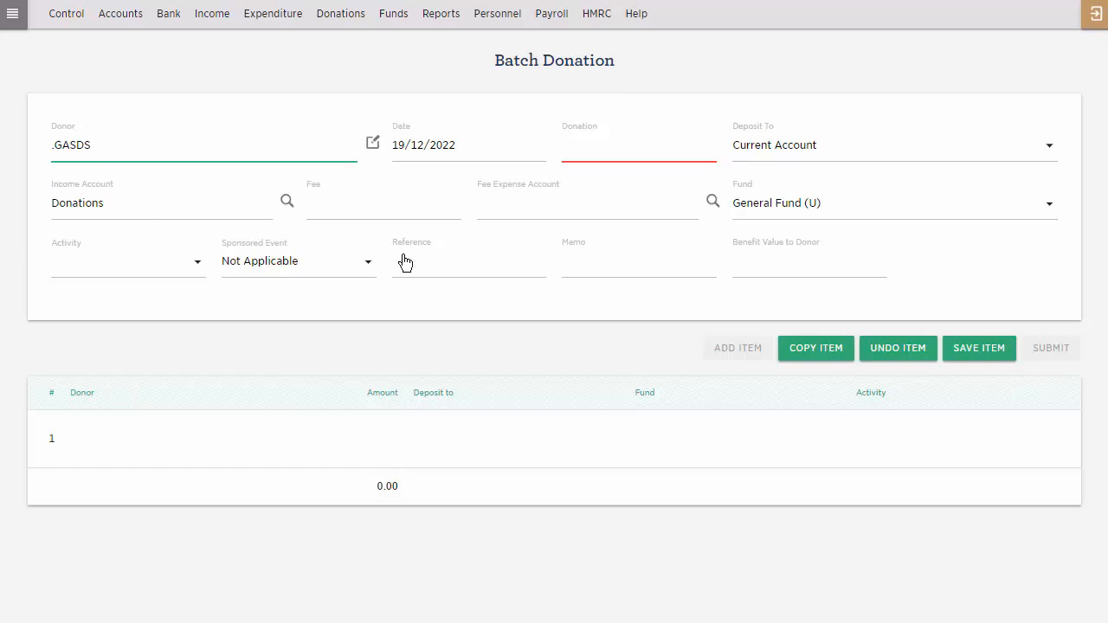
pyautogui.click(627, 148)
pyautogui.write('27.5')
pyautogui.click(773, 163)
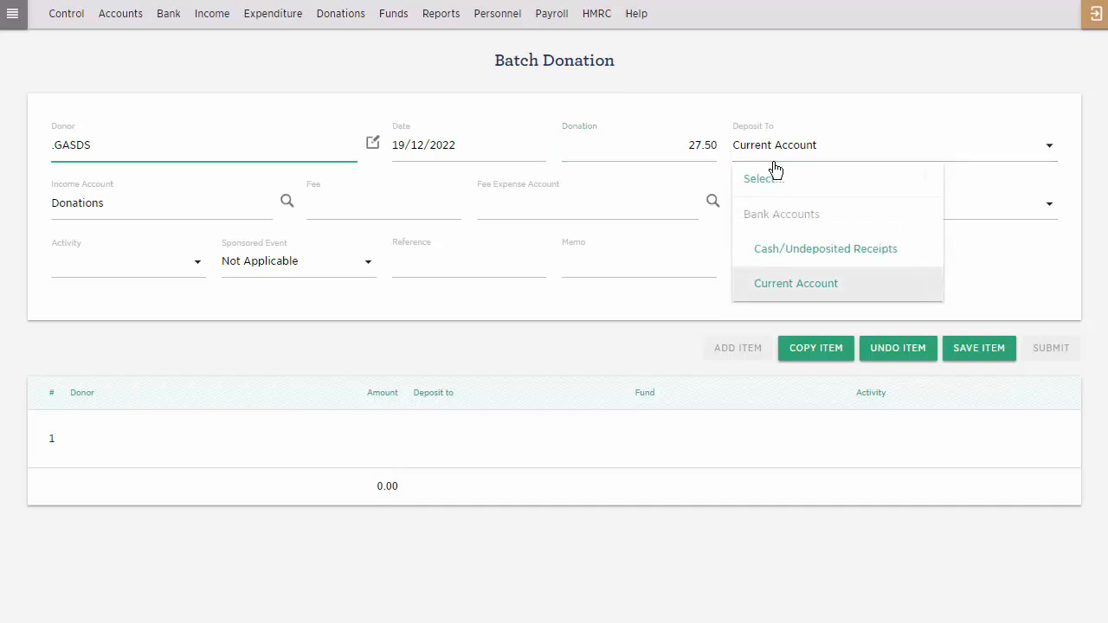
pyautogui.click(773, 258)
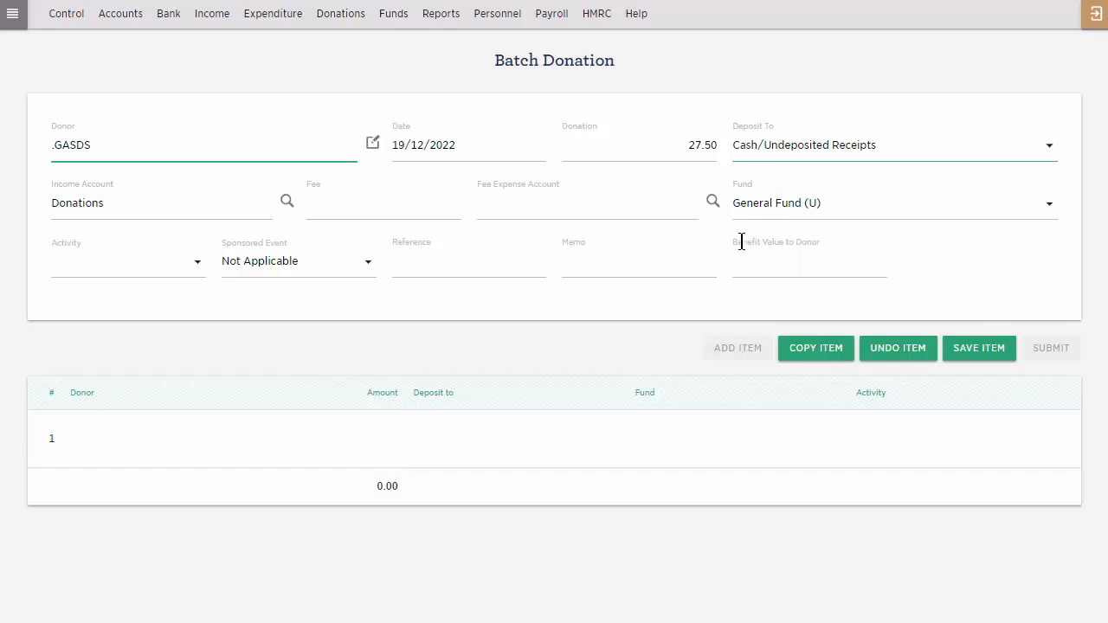
pyautogui.click(969, 349)
# Add and save a second batch item of 10.00 for the individual donor whose surname starts with B
pyautogui.click(755, 351)
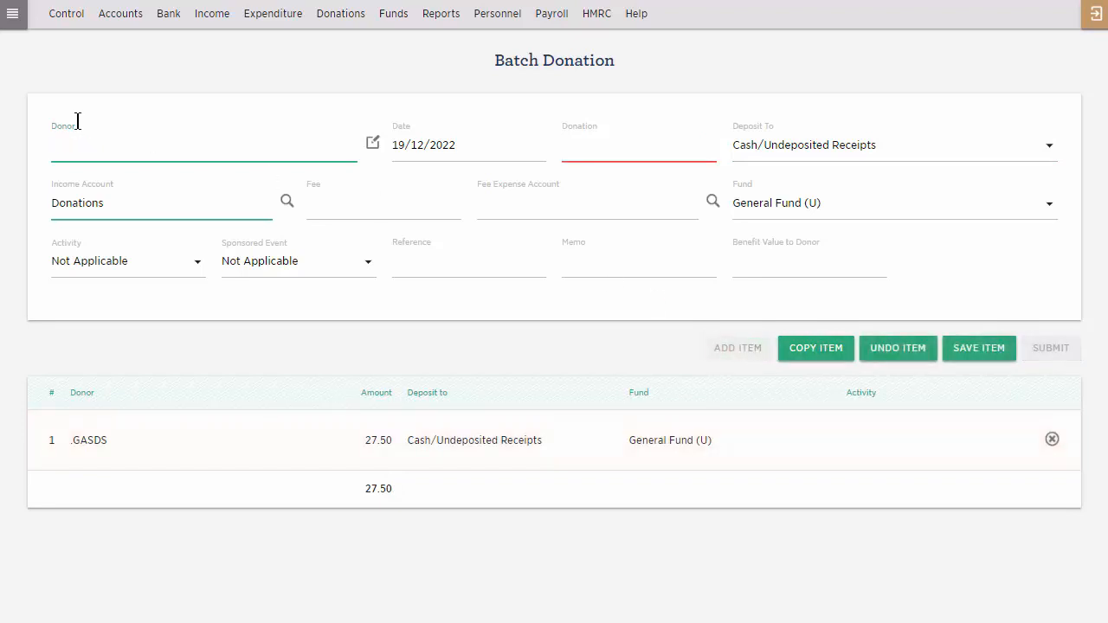
pyautogui.write('b')
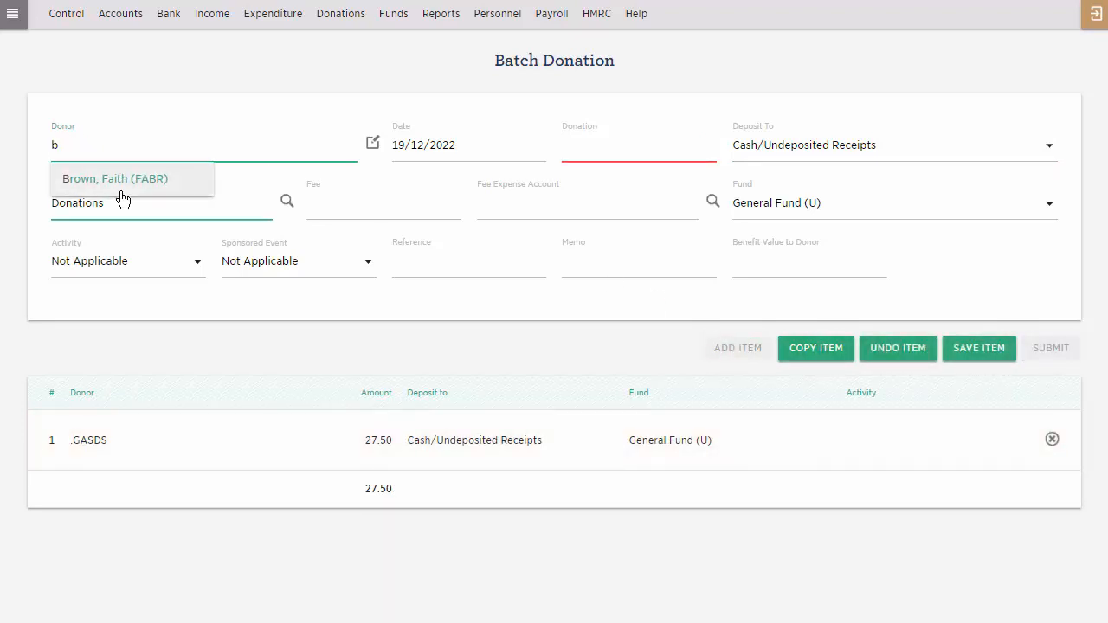
pyautogui.click(119, 198)
pyautogui.click(633, 153)
pyautogui.write('1')
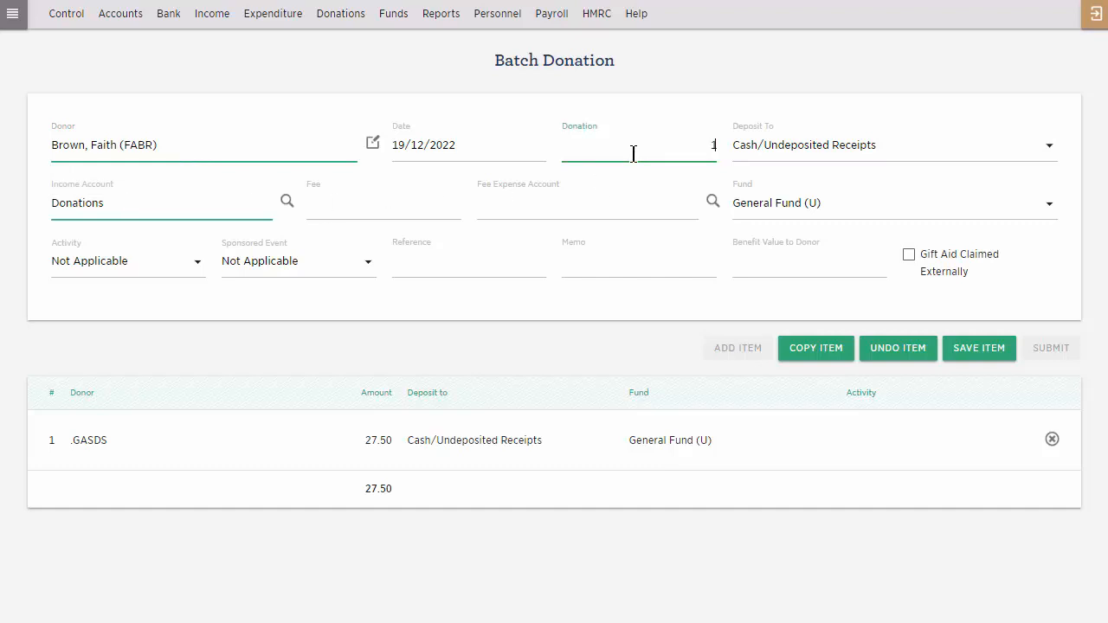
pyautogui.write('0')
pyautogui.click(979, 352)
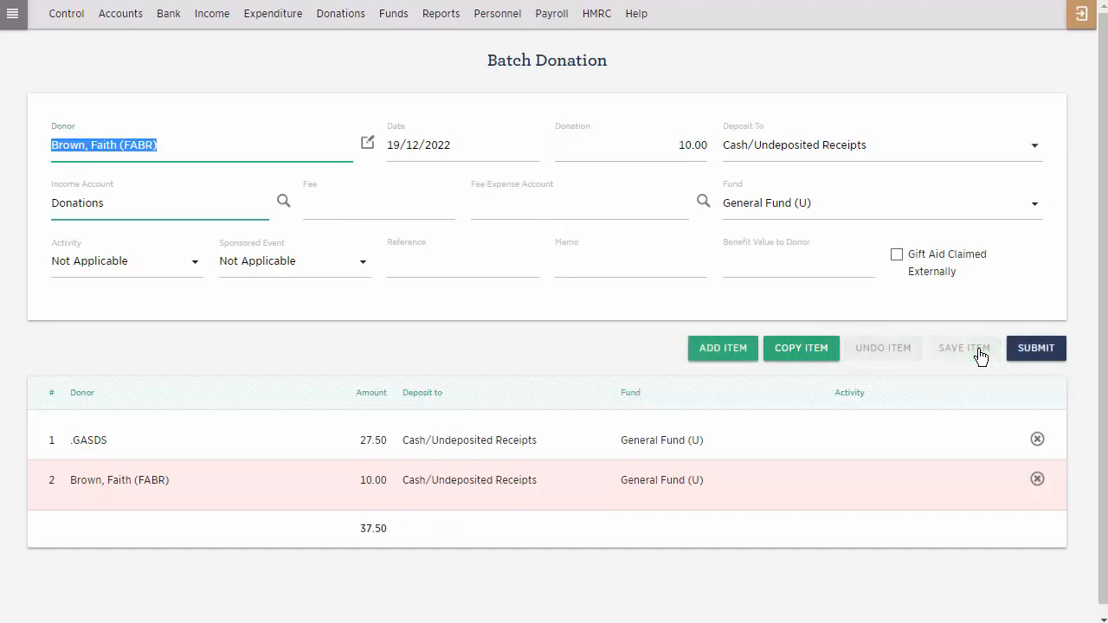
pyautogui.click(714, 360)
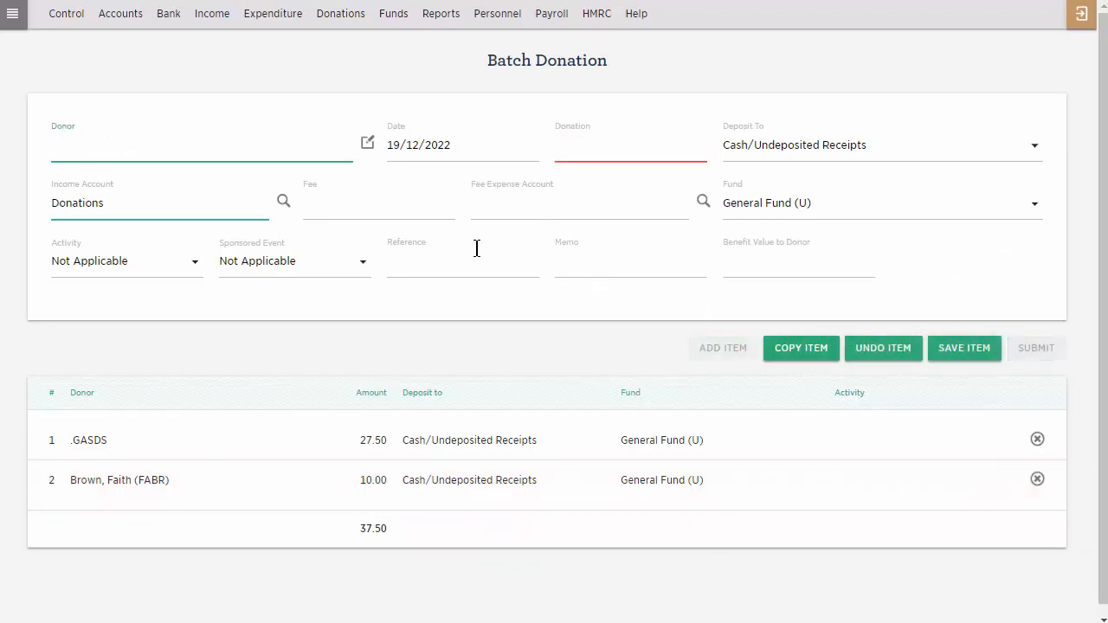
pyautogui.click(318, 201)
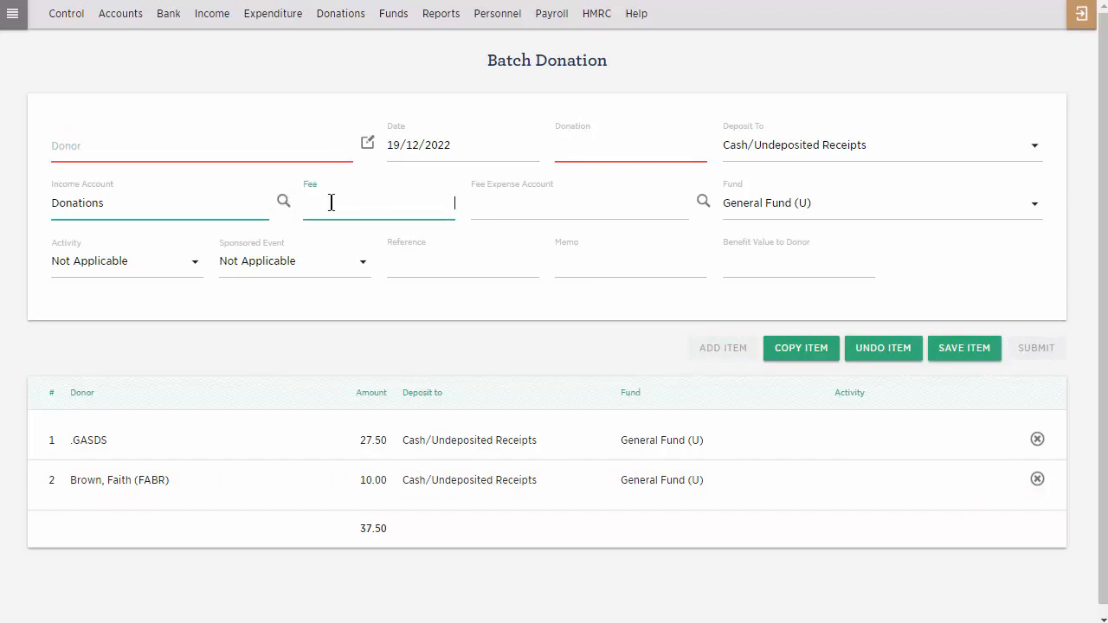
pyautogui.click(881, 350)
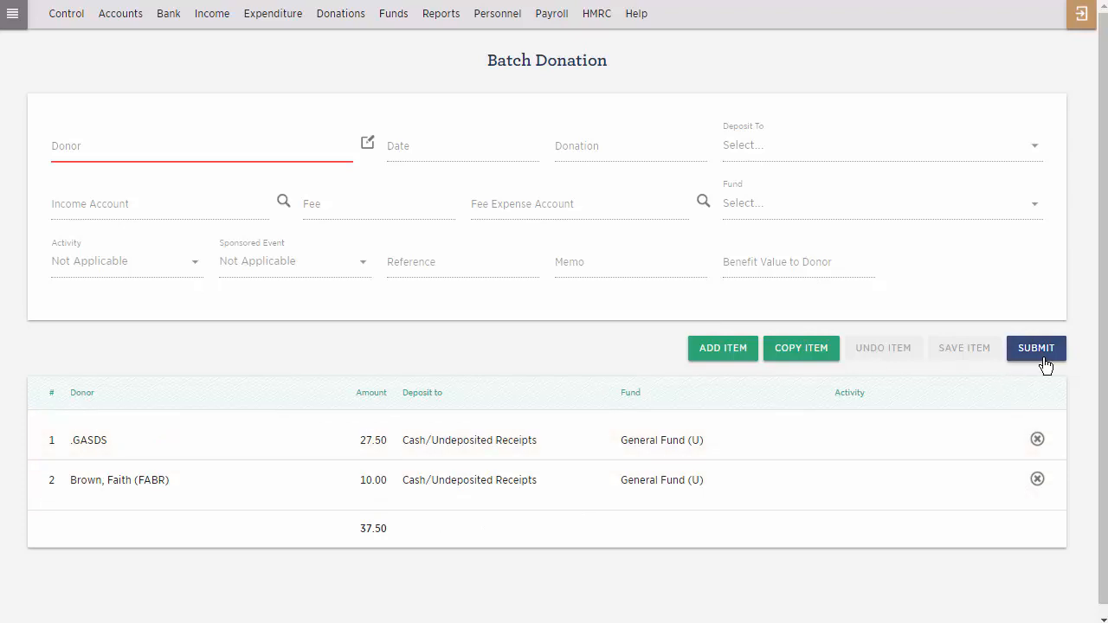
# Submit the batch donation with its two items
pyautogui.click(1039, 350)
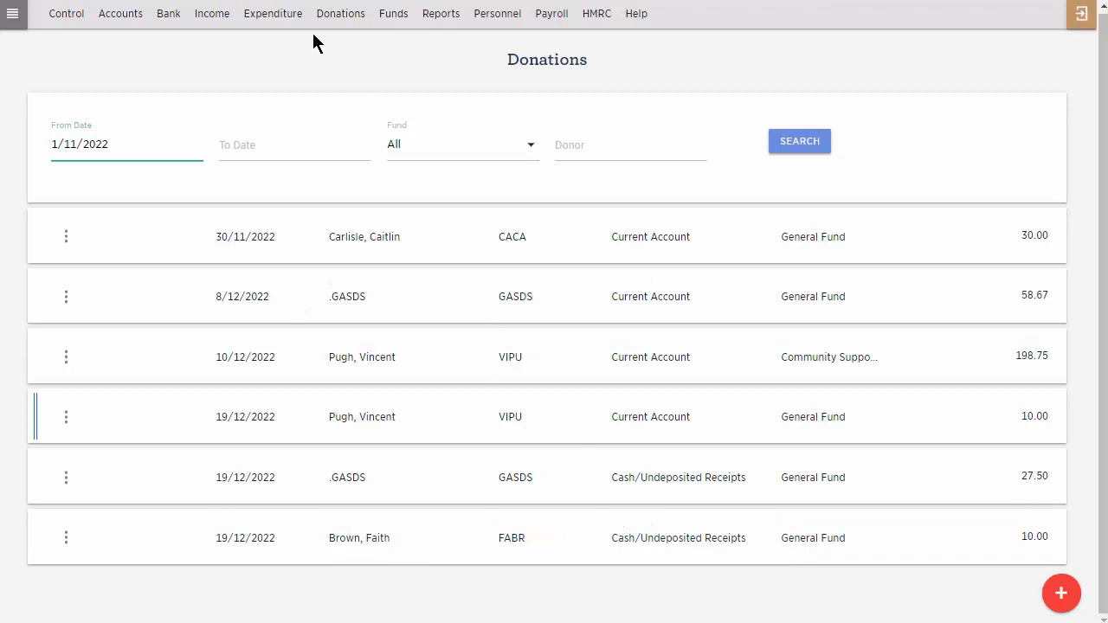
# Create a Non-Gift Aid Donor record with only the donor's title and name, and submit it
pyautogui.click(334, 15)
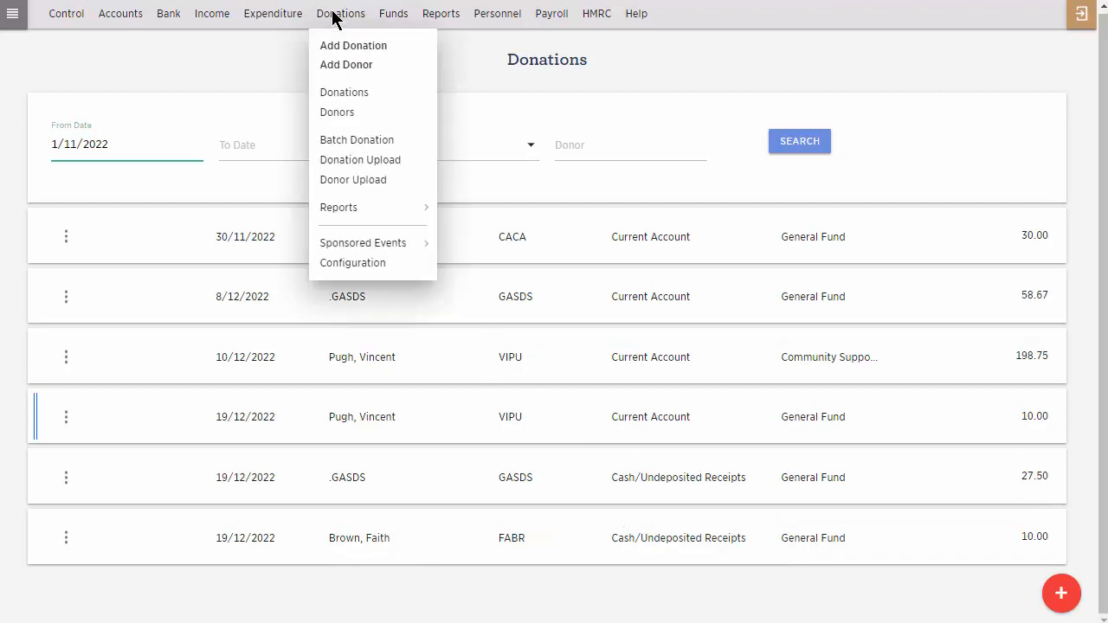
pyautogui.click(335, 67)
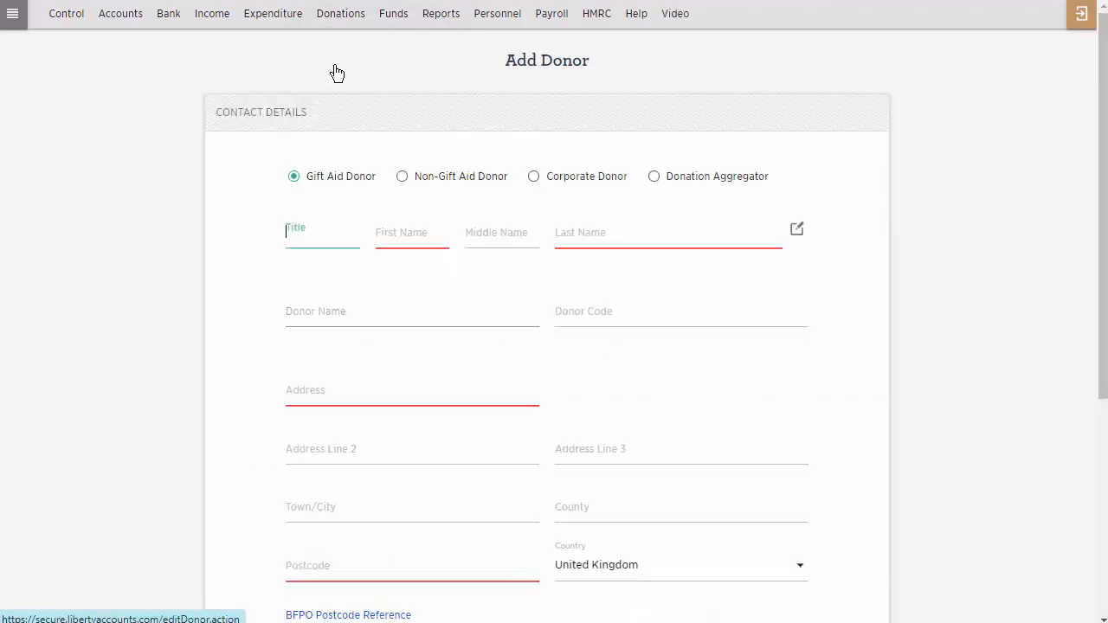
pyautogui.click(402, 178)
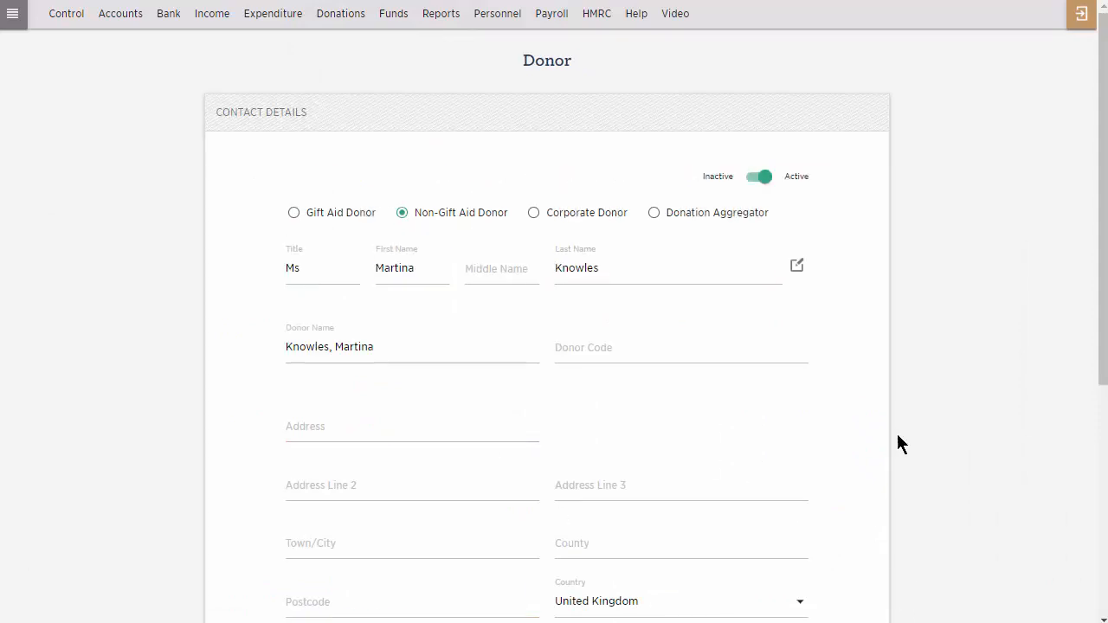
pyautogui.scroll(-3, 897, 437)
pyautogui.scroll(-2, 896, 445)
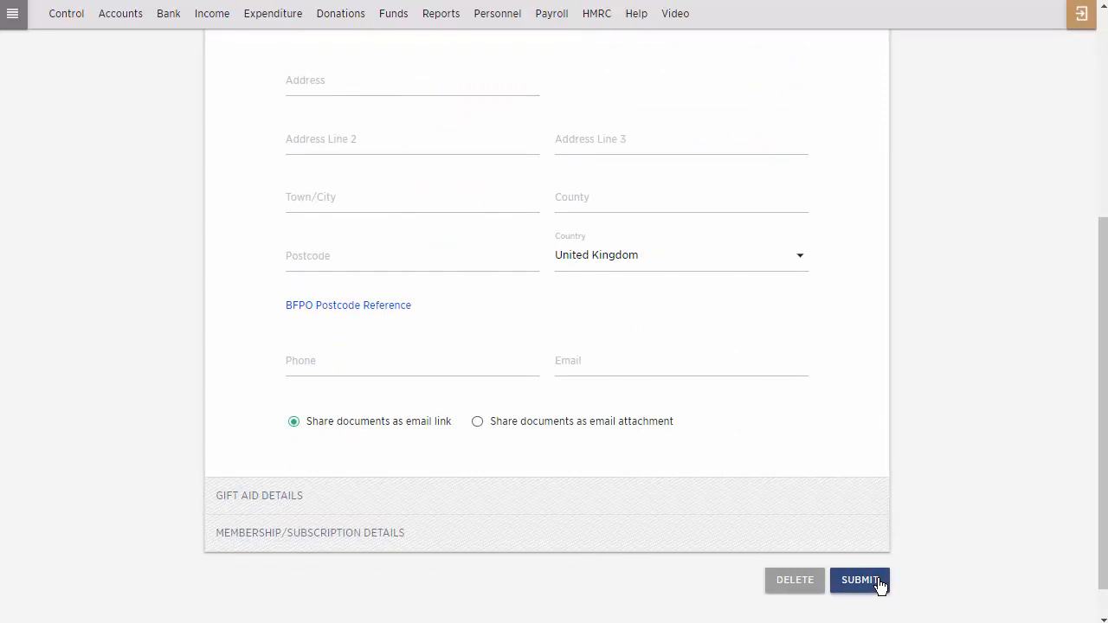
pyautogui.click(878, 584)
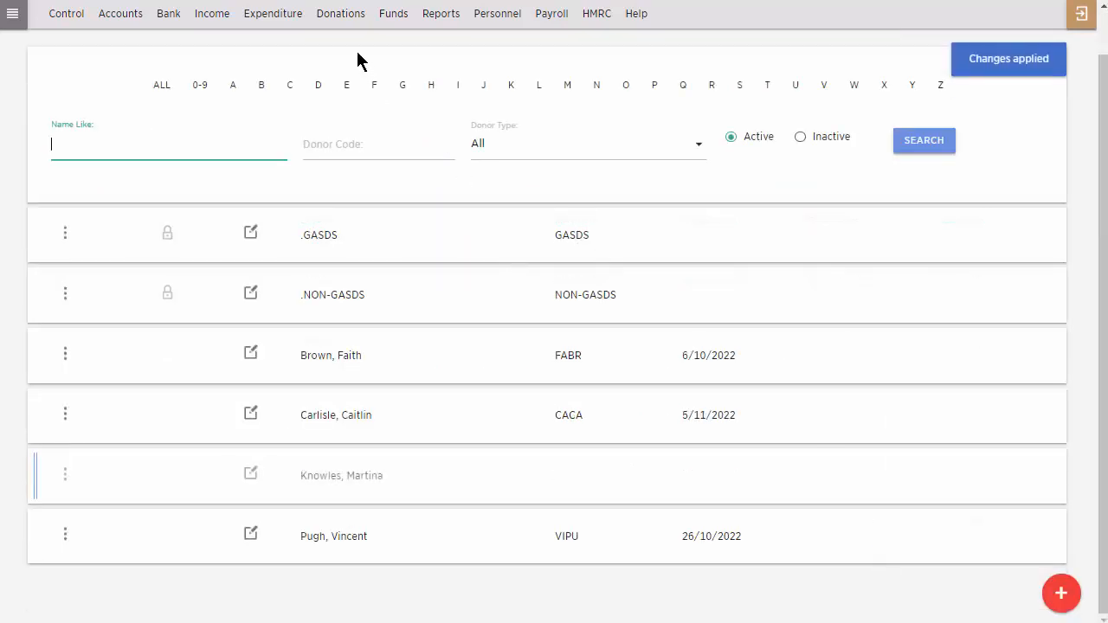
# Start a new donation and select the Non-Gift Aid donor just added as its donor
pyautogui.click(340, 14)
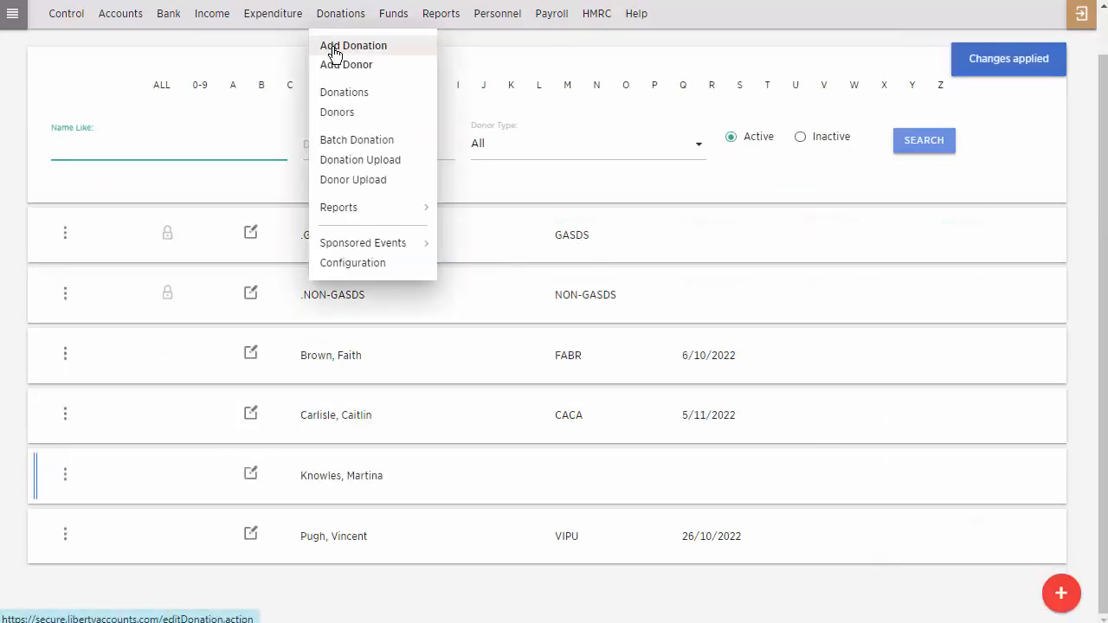
pyautogui.click(337, 45)
pyautogui.click(339, 255)
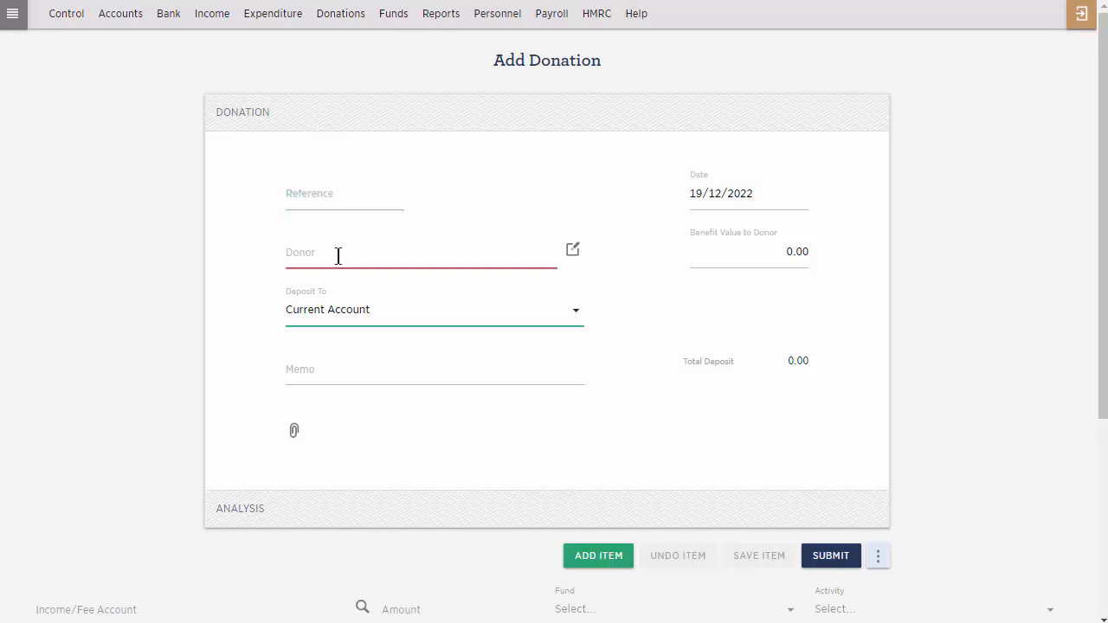
pyautogui.write('ma')
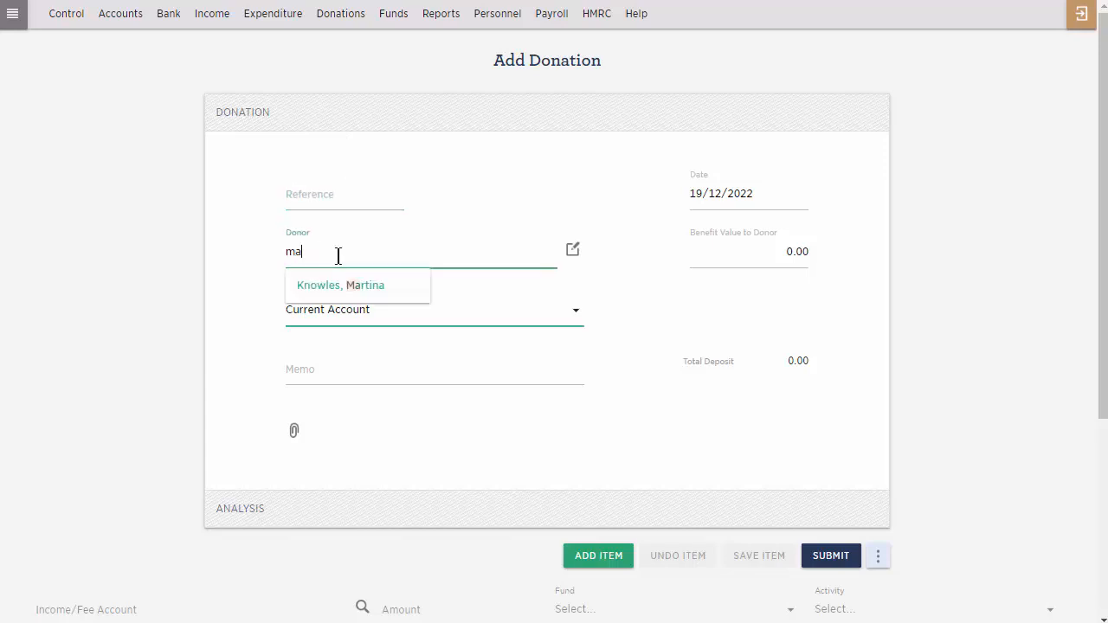
pyautogui.click(346, 285)
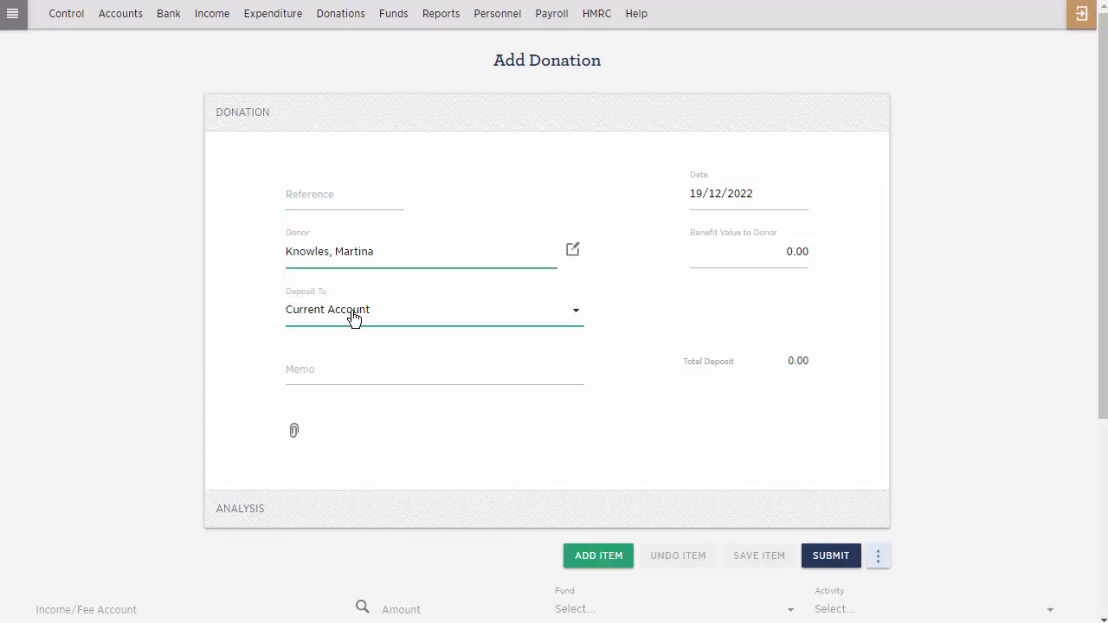
# Set the donation's deposit account to Cash/Undeposited Receipts and display its analysis options for GASDS eligibility
pyautogui.click(353, 317)
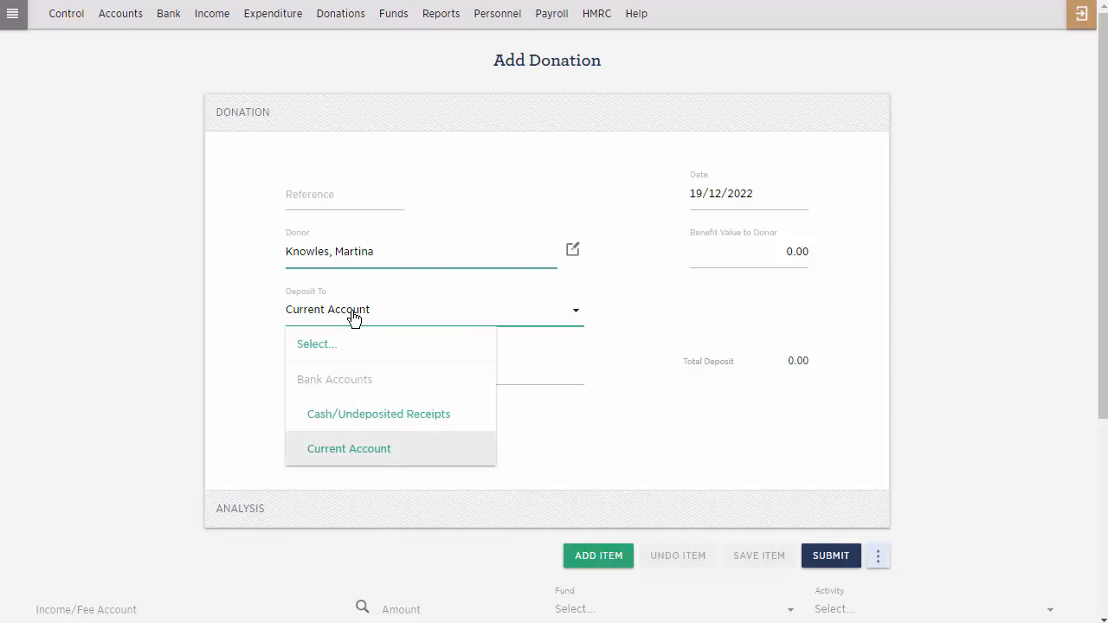
pyautogui.click(386, 423)
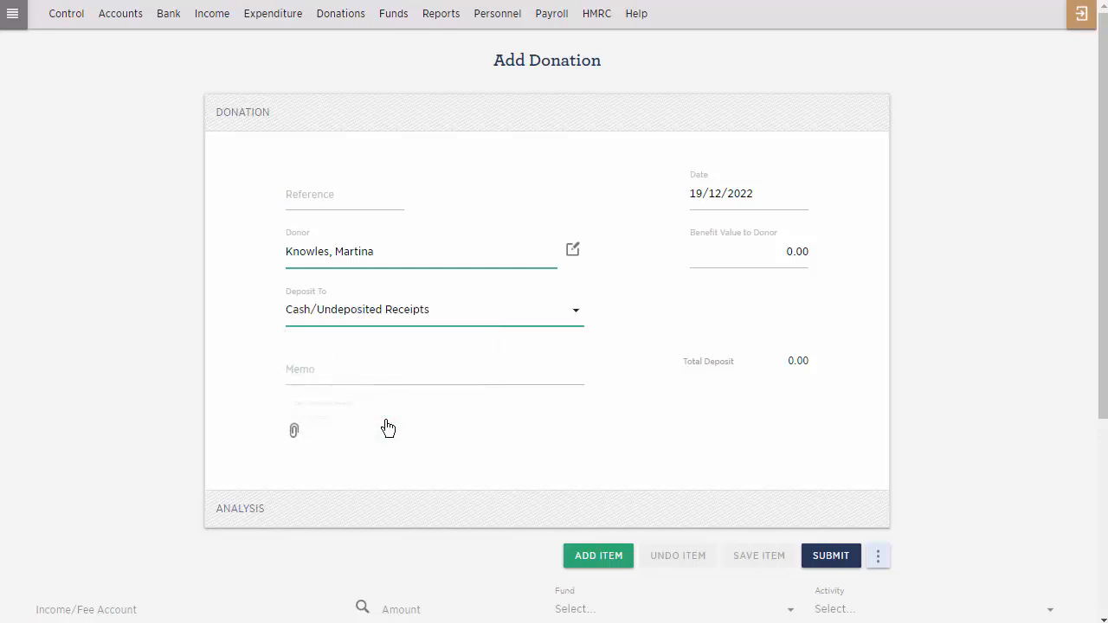
pyautogui.click(395, 519)
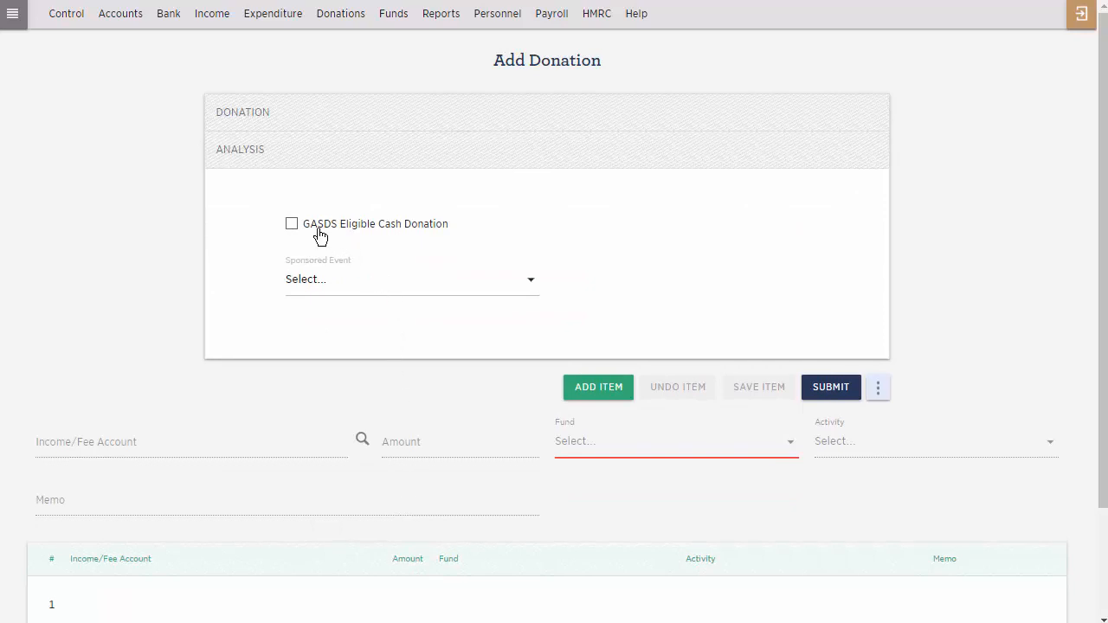
# Start a batch donation with a new item and select the Non-Gift Aid donor for it
pyautogui.click(347, 17)
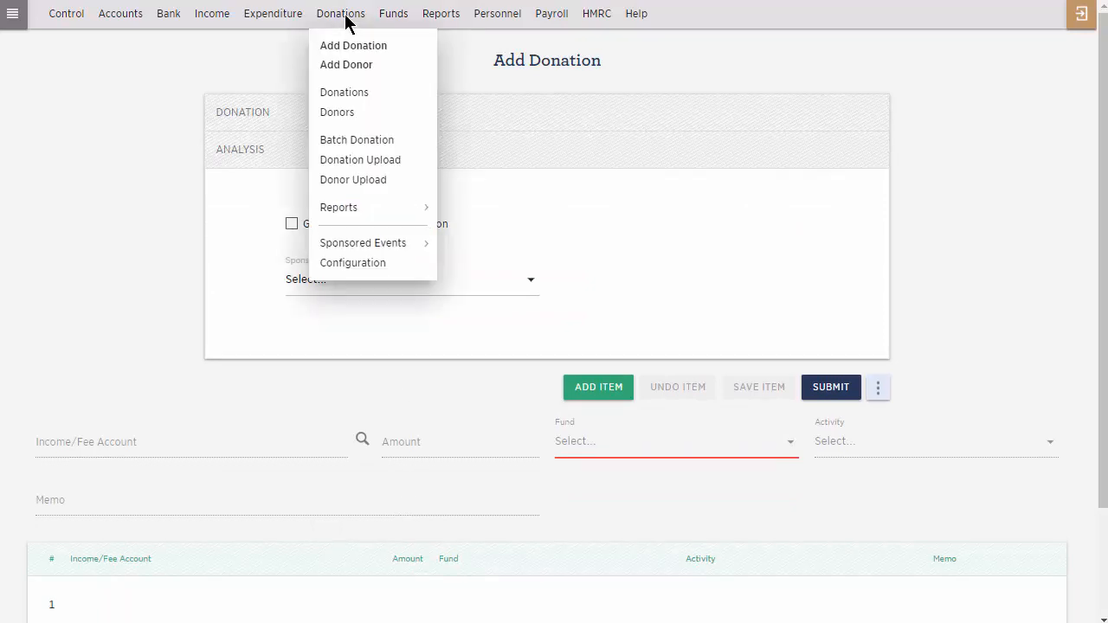
pyautogui.click(375, 145)
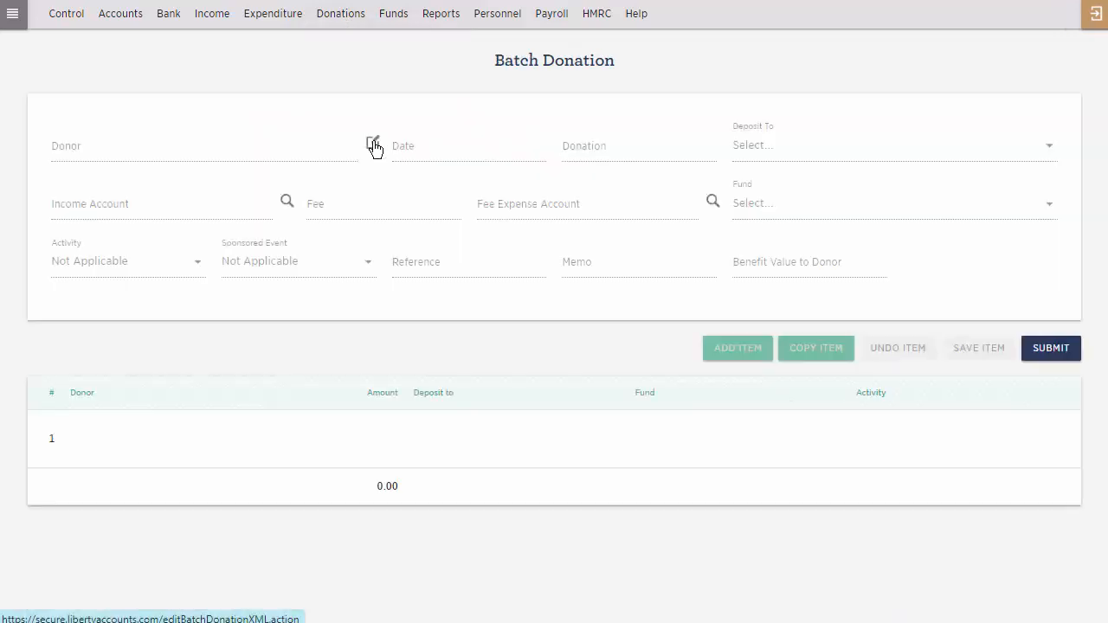
pyautogui.click(746, 369)
pyautogui.click(241, 147)
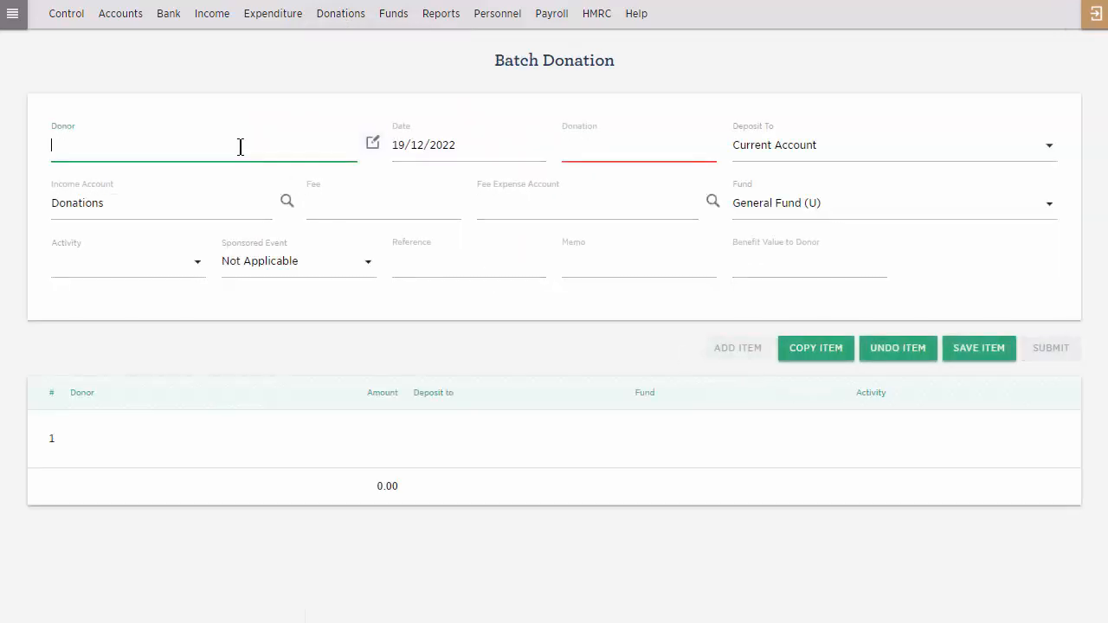
pyautogui.write('mart')
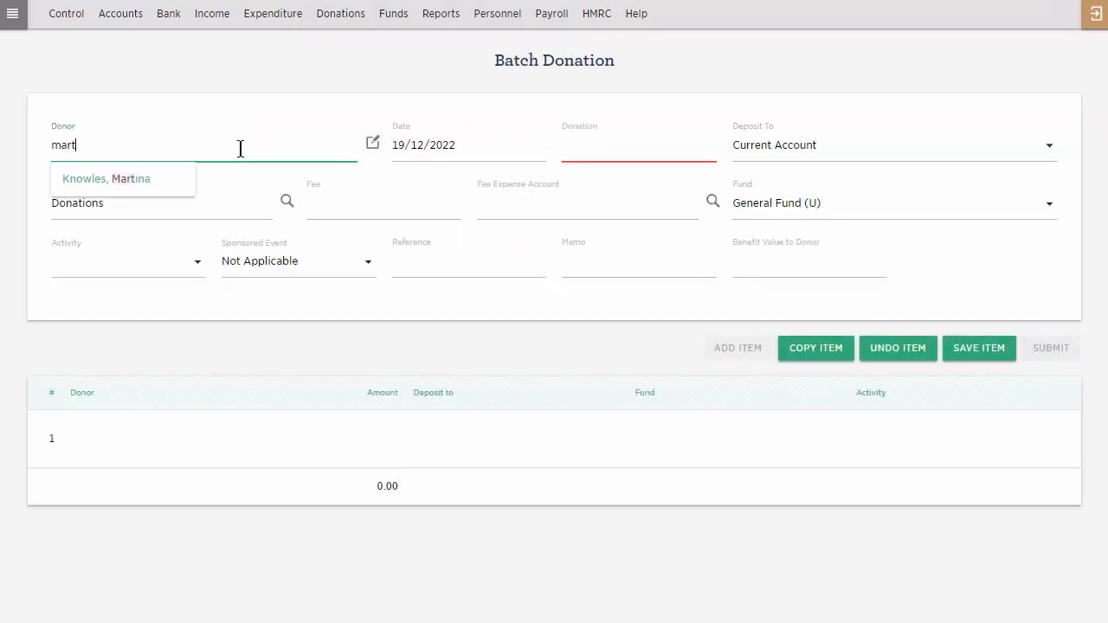
pyautogui.click(164, 181)
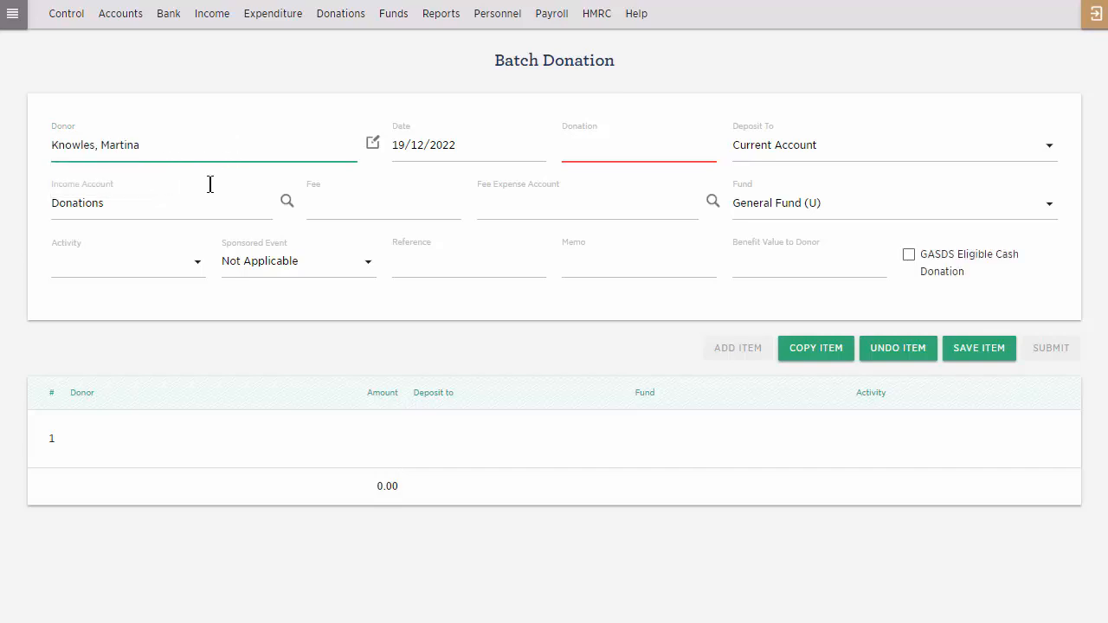
# Enter a donation of 10.00 deposited to Cash/Undeposited Receipts on the batch item, and undo the item
pyautogui.click(598, 153)
pyautogui.write('10')
pyautogui.click(804, 156)
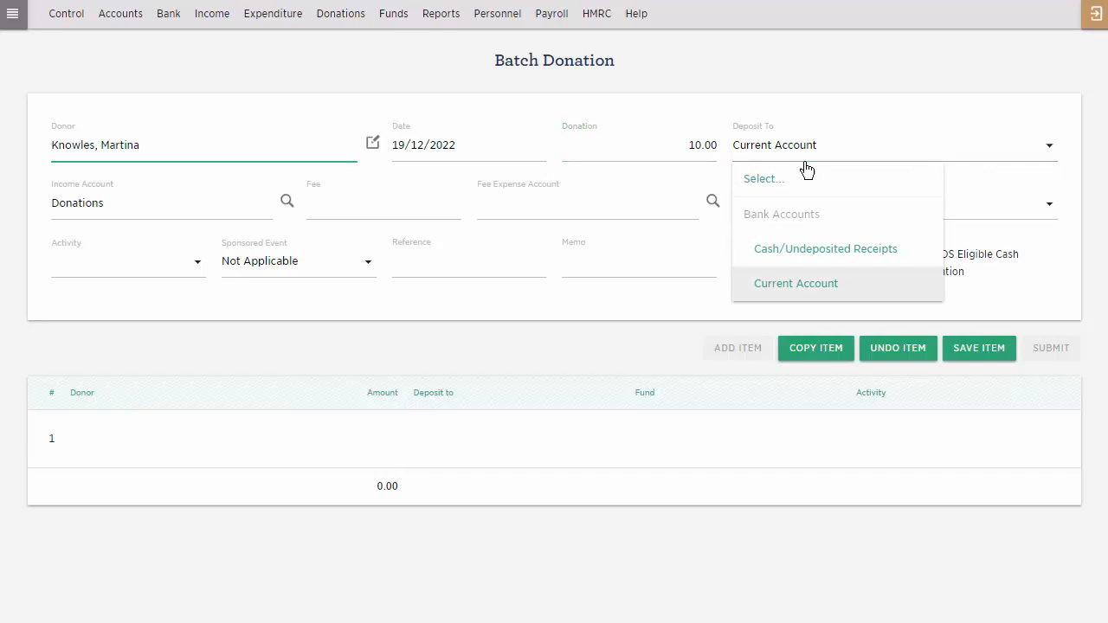
pyautogui.click(818, 249)
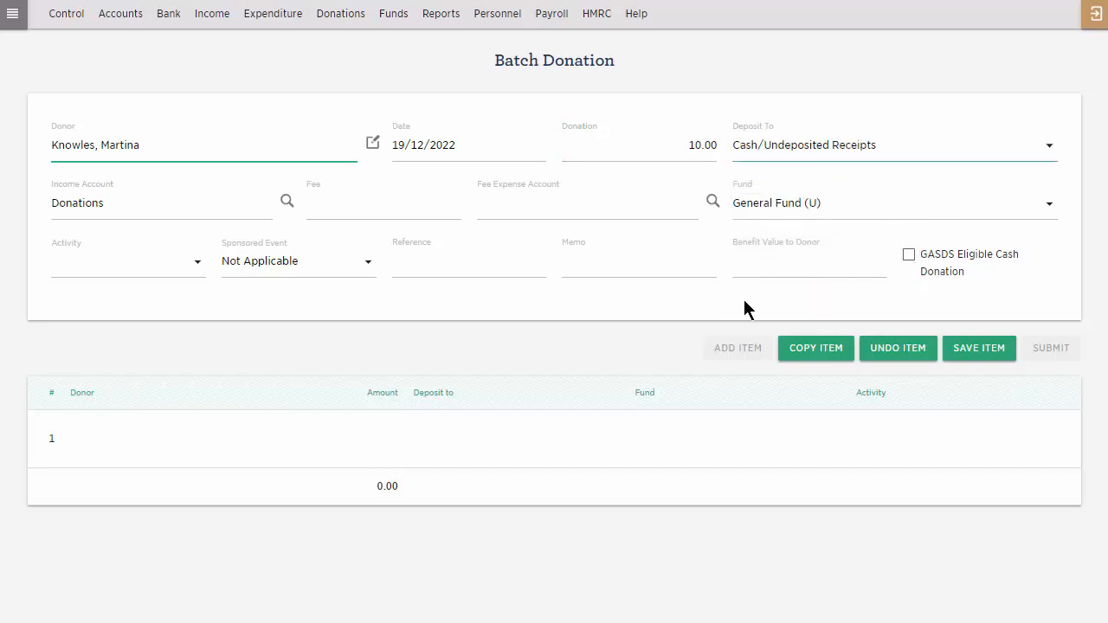
pyautogui.click(885, 353)
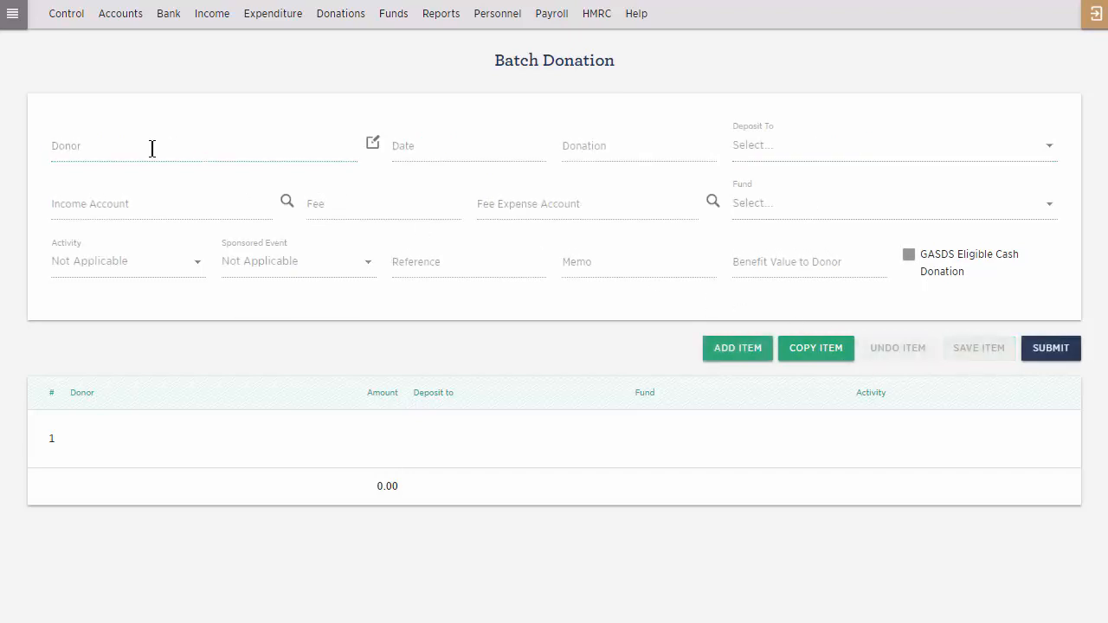
# Add a new batch item and select the individual donor whose surname starts with P
pyautogui.click(742, 351)
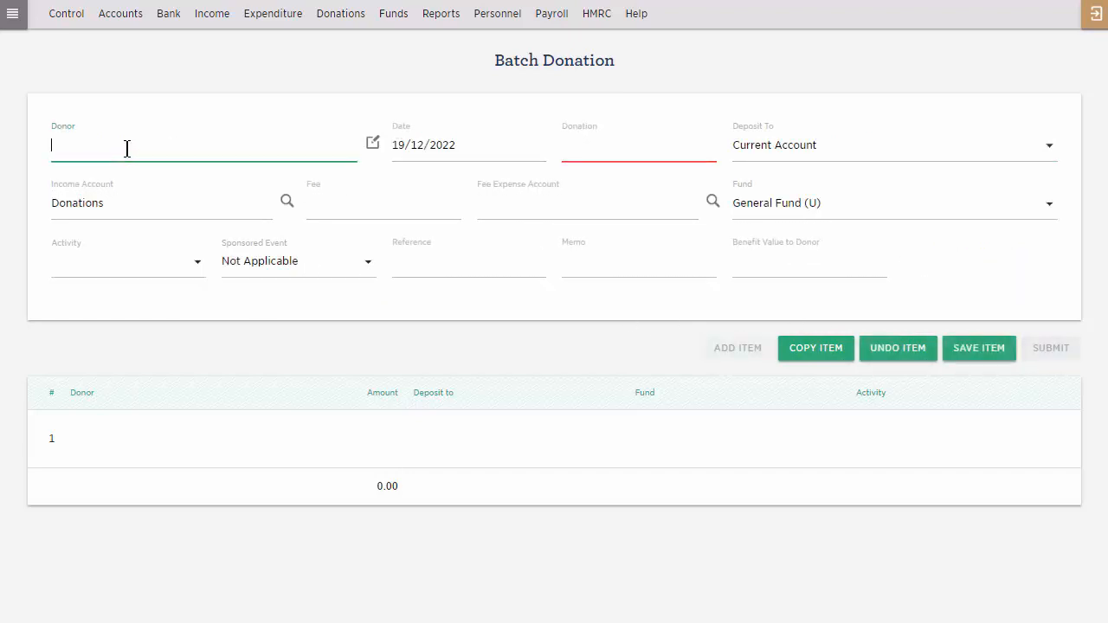
pyautogui.write('pugh')
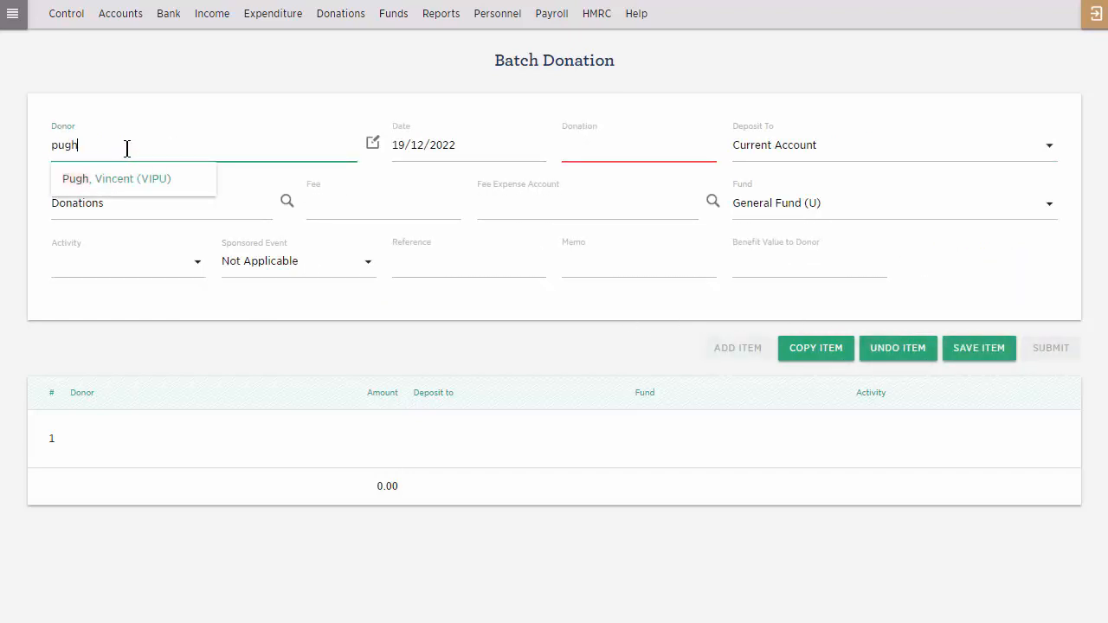
pyautogui.click(124, 181)
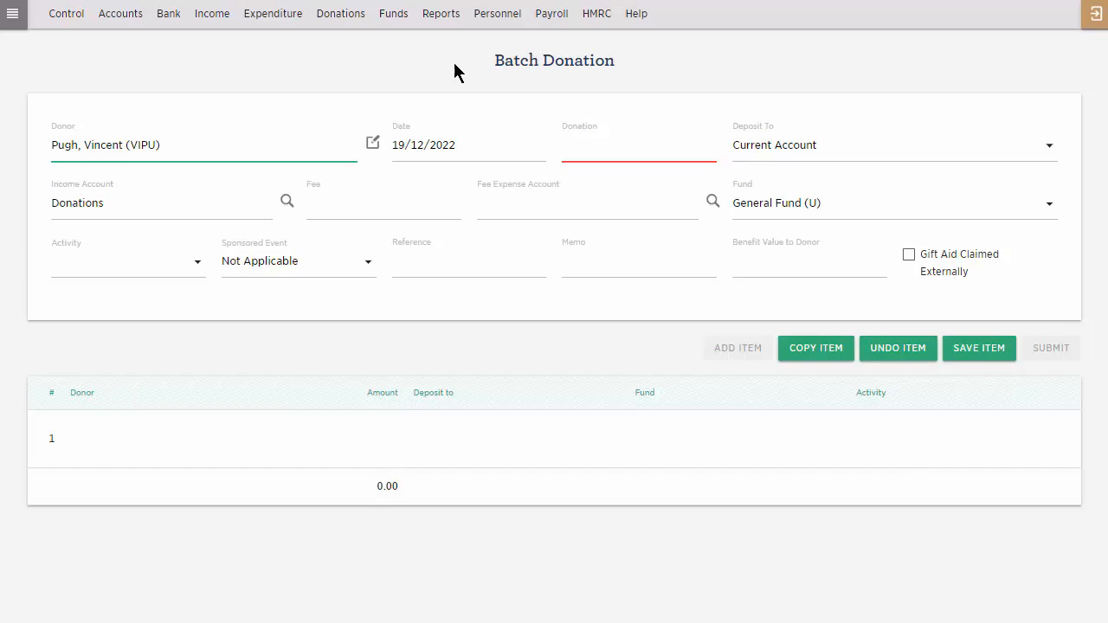
pyautogui.click(597, 23)
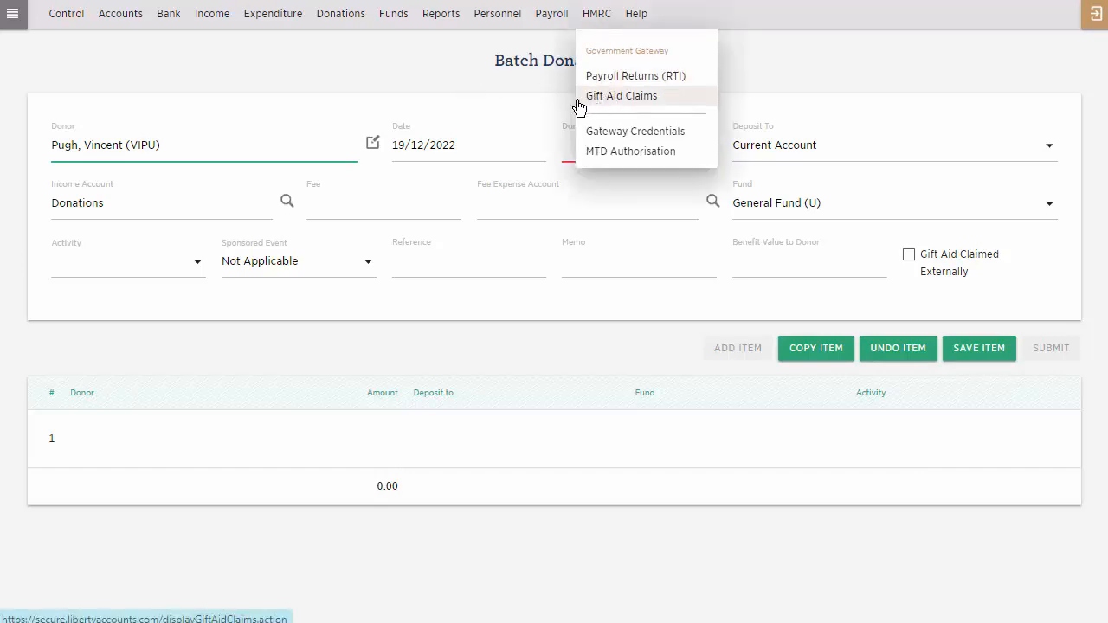
pyautogui.click(342, 19)
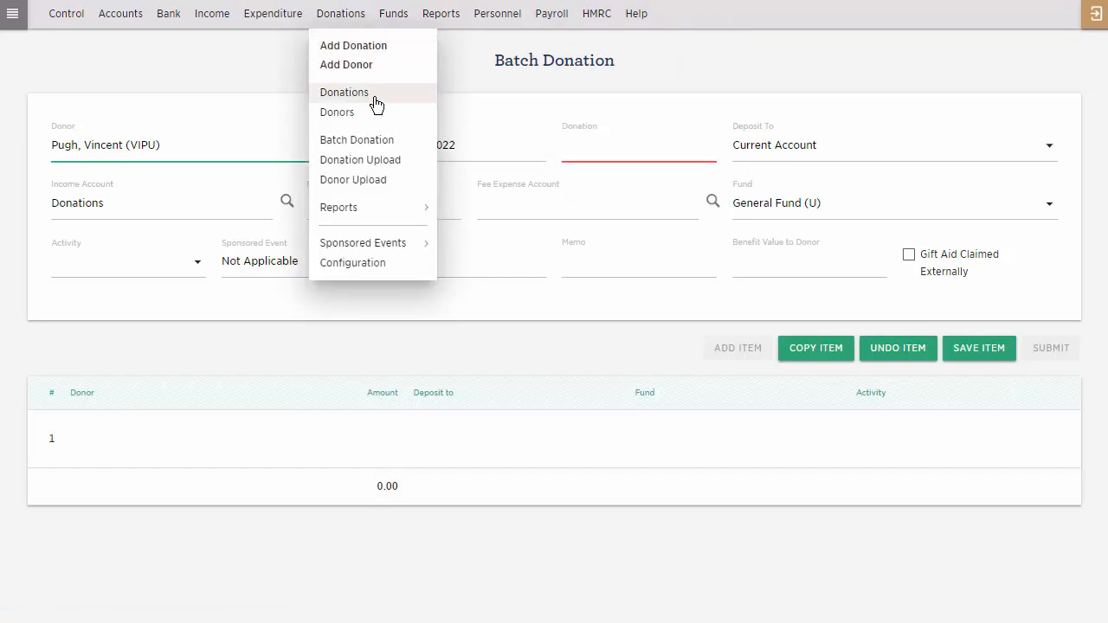
pyautogui.moveTo(391, 209)
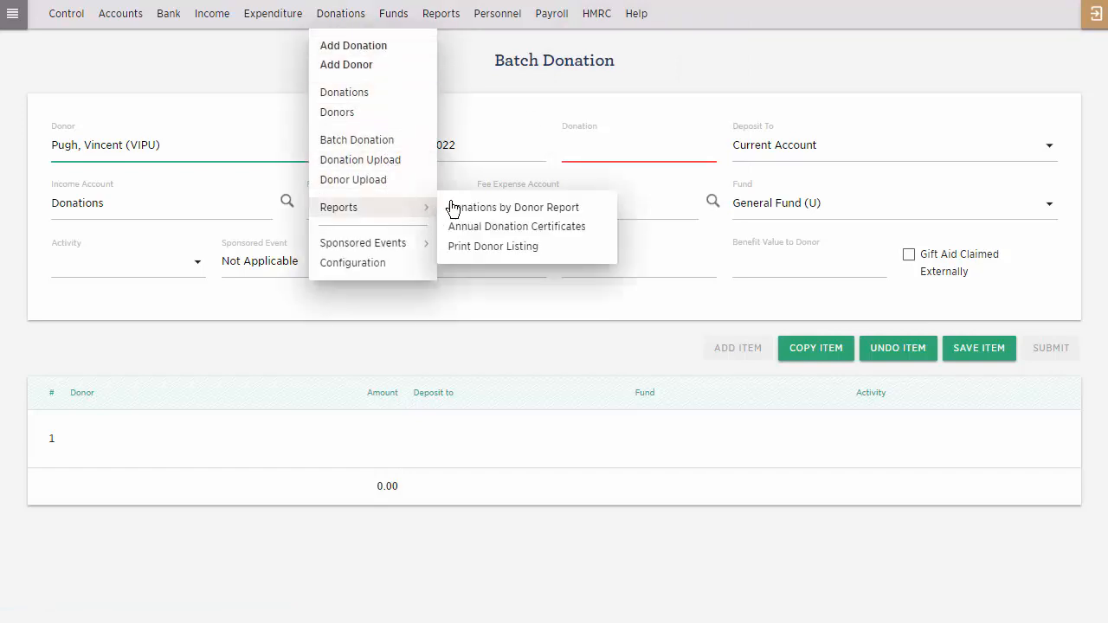